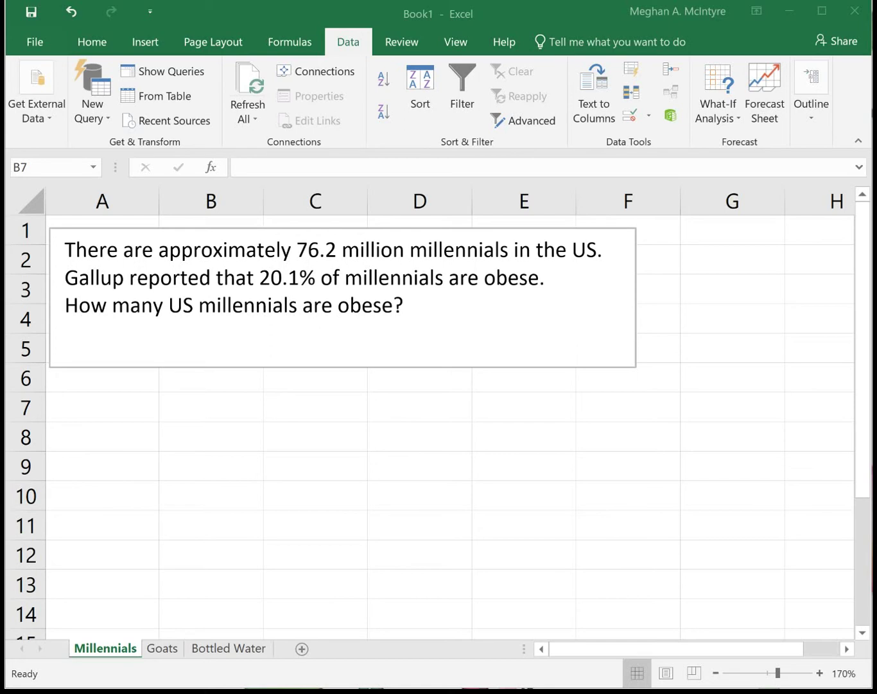
- Select cell A7 on the Millennials sheet for the obese-millennials answer
{"action": "left_click", "coordinate": [93, 408]}
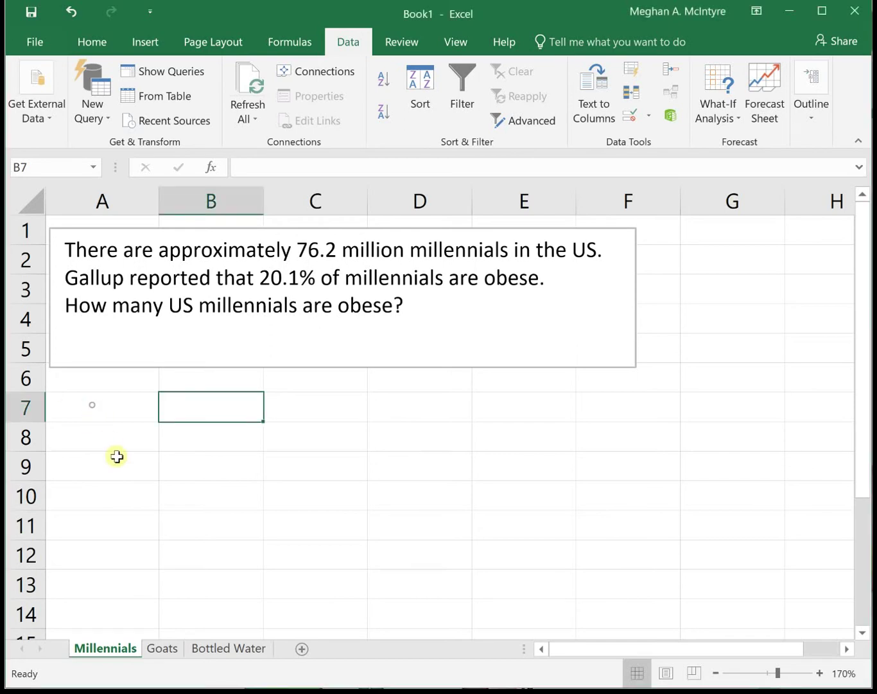
{"action": "left_click", "coordinate": [119, 407]}
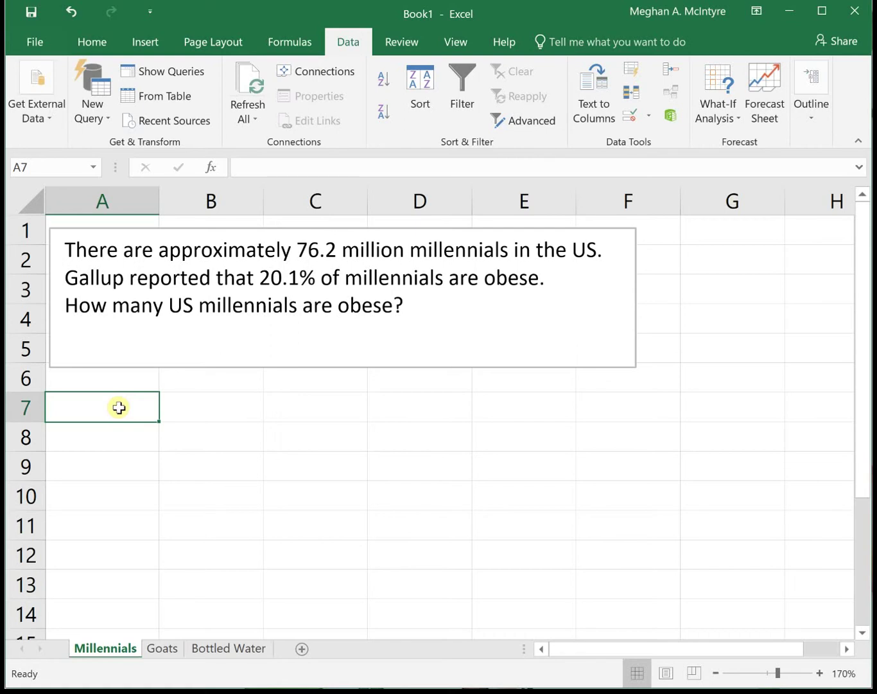
- Enter =76.2*0.201 in A7, returning 15.3162, and reselect the result
{"action": "type", "text": "="}
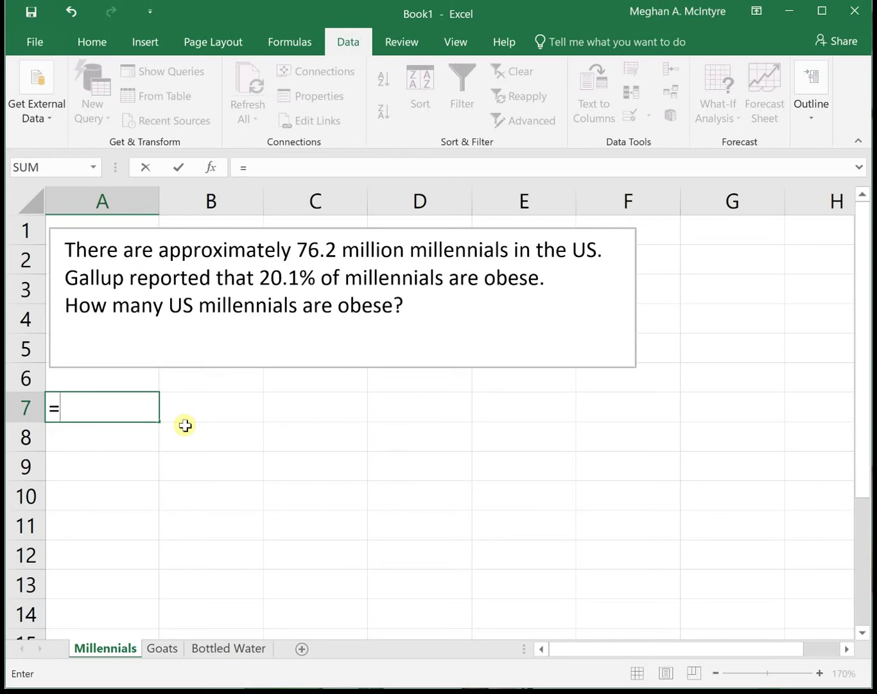
{"action": "type", "text": "76.2*"}
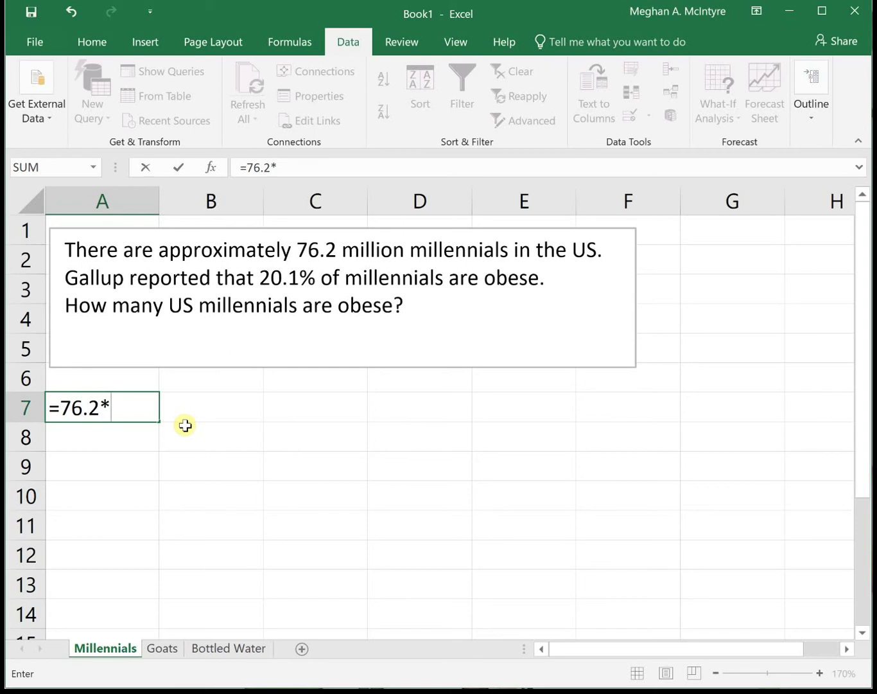
{"action": "type", "text": "0.201"}
{"action": "key", "text": "ctrl+Return"}
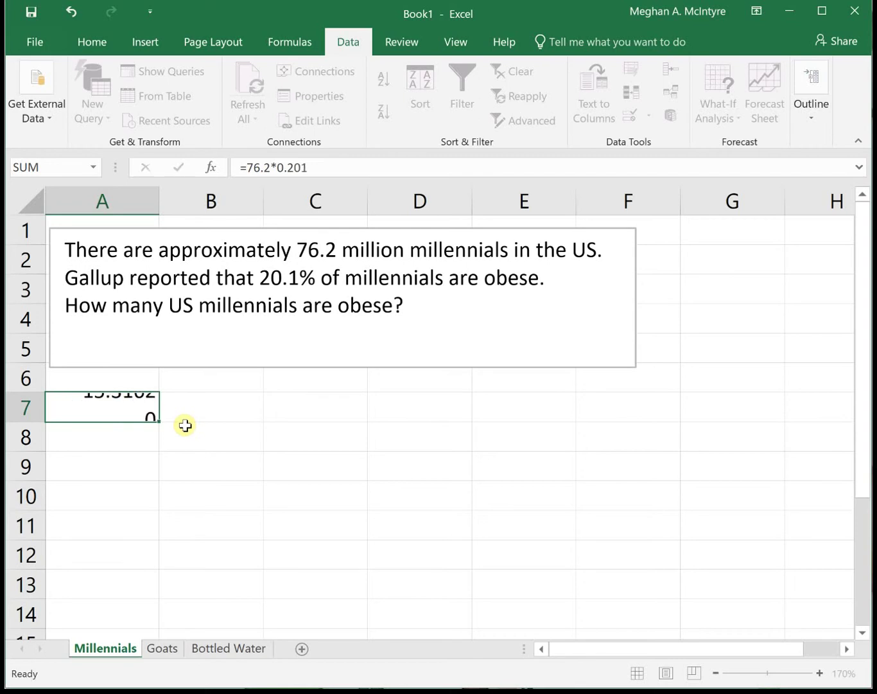
{"action": "key", "text": "Up"}
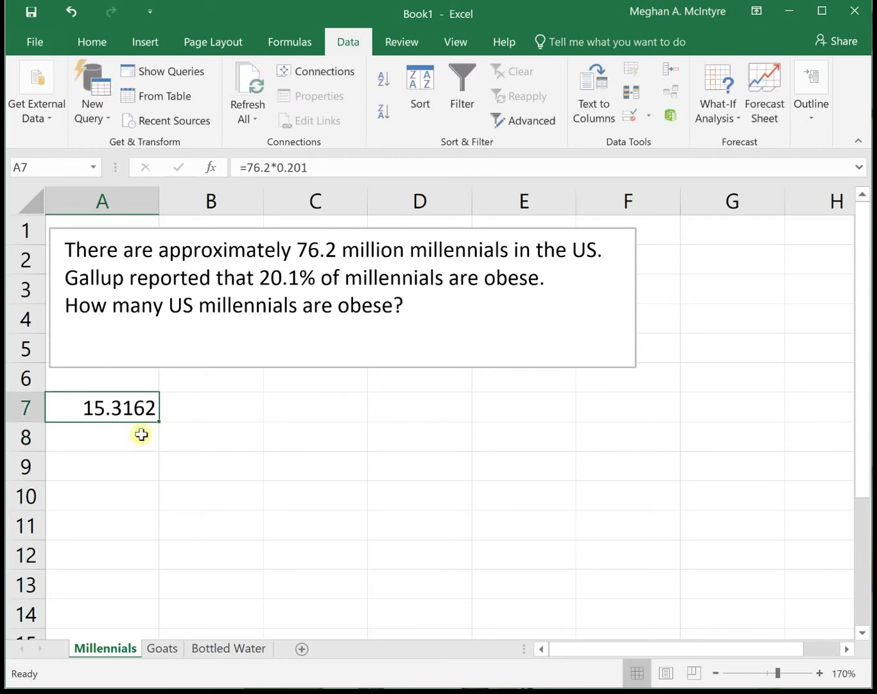
- Label the 15.3162 result 'millions' in B7
{"action": "left_click", "coordinate": [182, 414]}
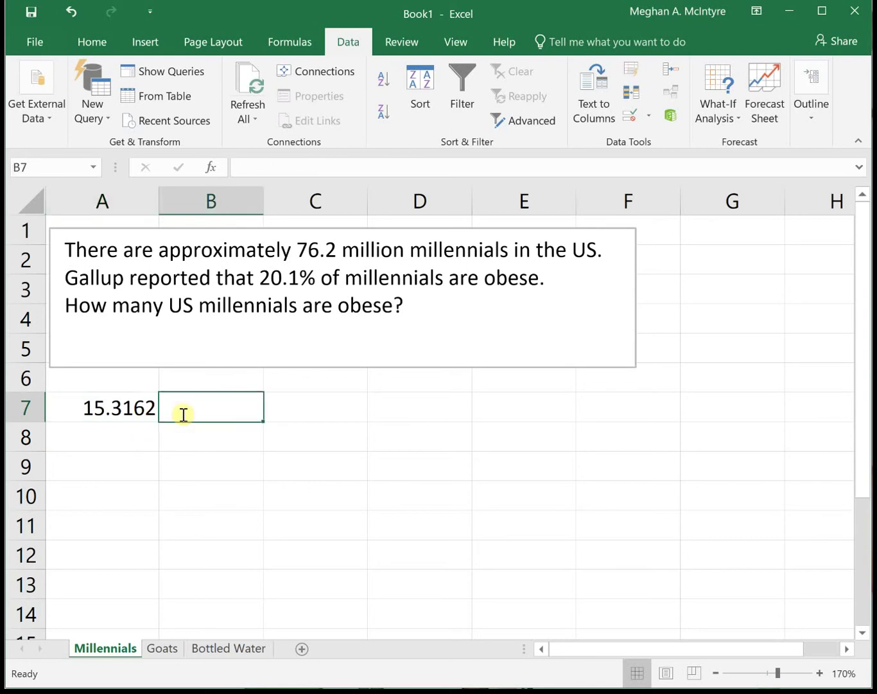
{"action": "type", "text": "millions"}
{"action": "key", "text": "Up"}
{"action": "key", "text": "Left"}
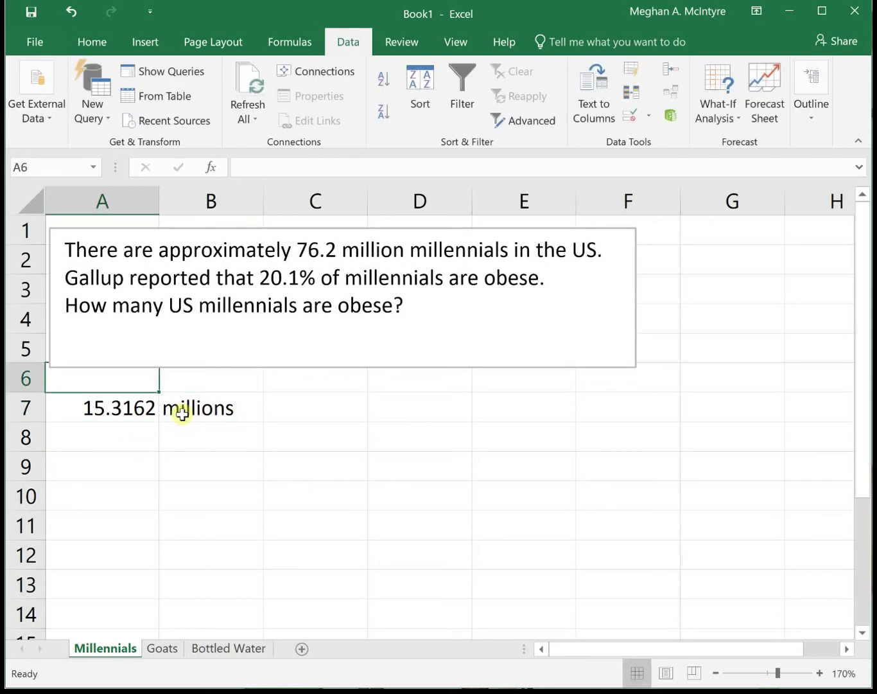
{"action": "key", "text": "Down"}
{"action": "key", "text": "Down"}
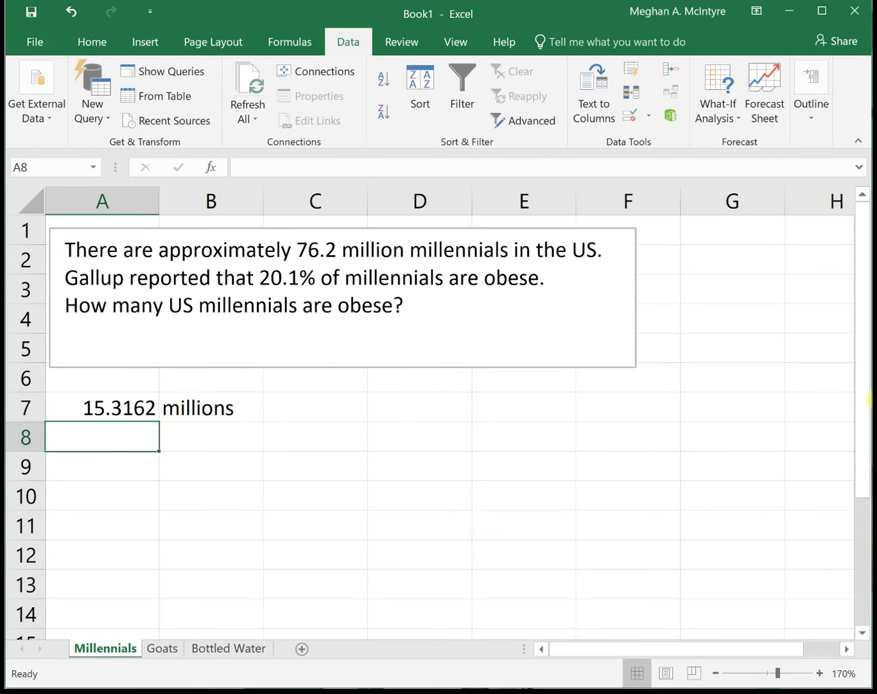
- State the answer in row 8: 15,316,200 and 'millennials are obese'
{"action": "type", "text": "15,316"}
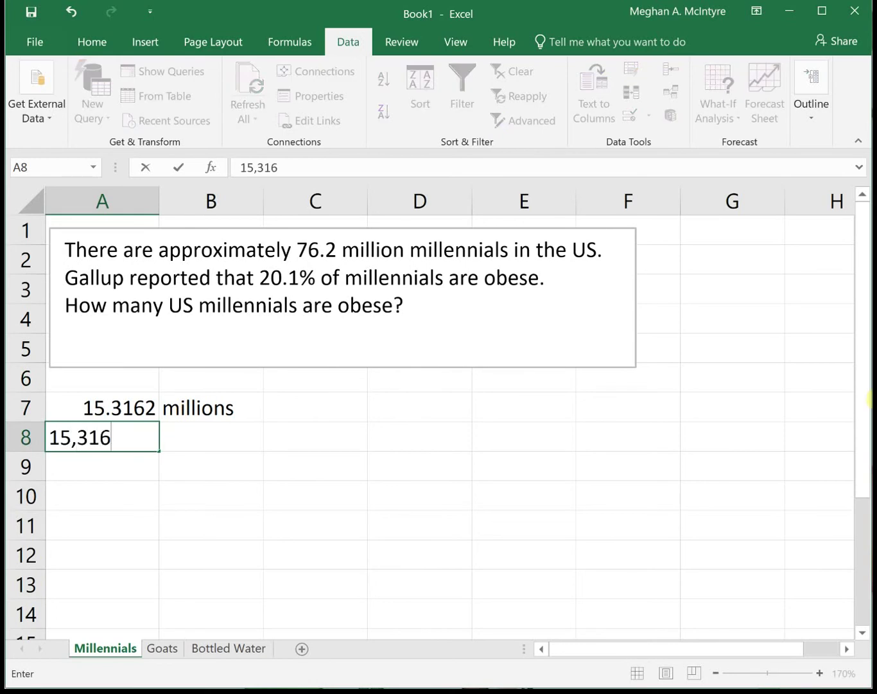
{"action": "type", "text": ",200"}
{"action": "key", "text": "Tab"}
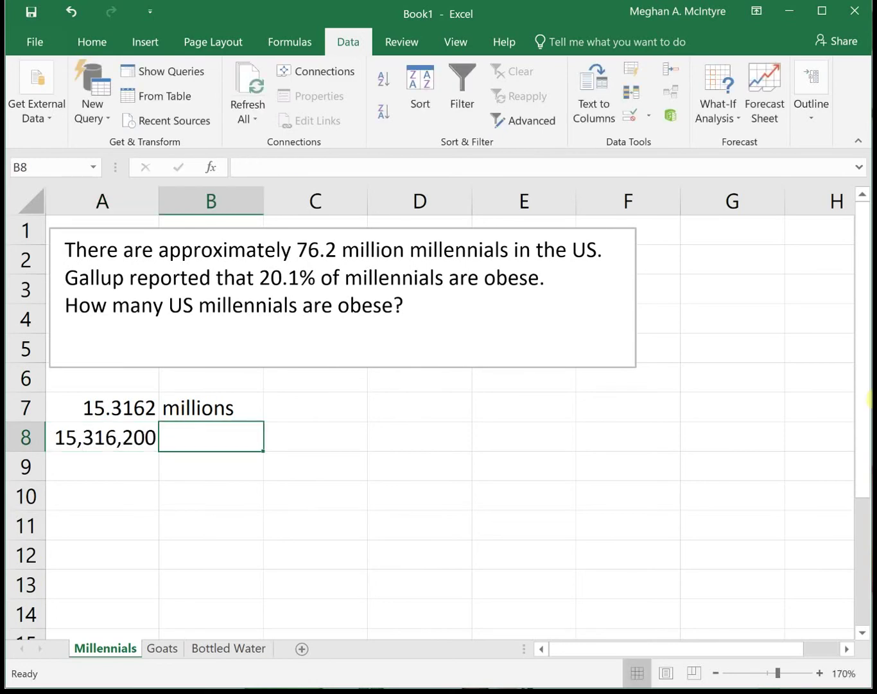
{"action": "type", "text": "millen"}
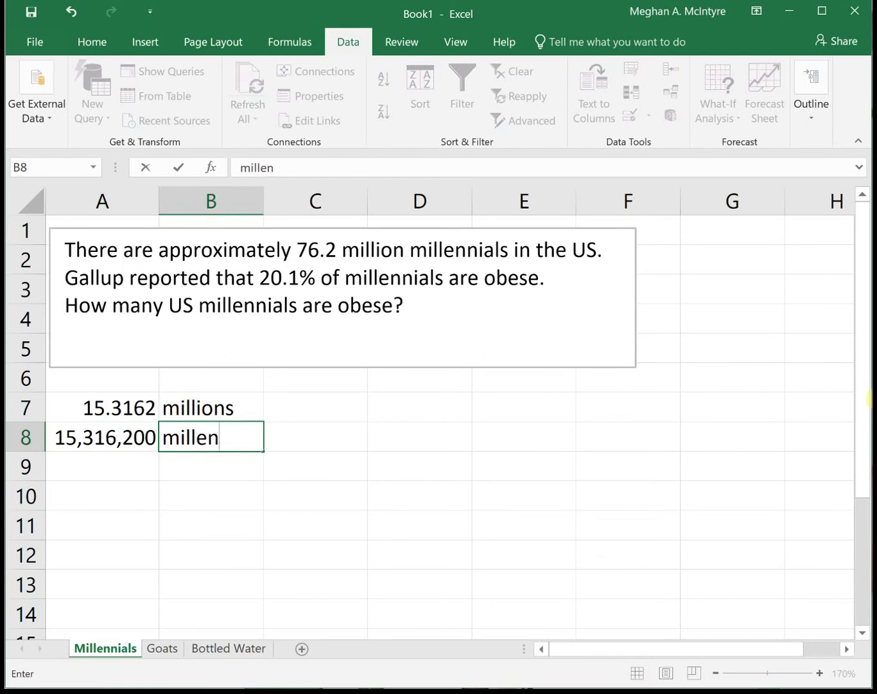
{"action": "type", "text": "nials are obese"}
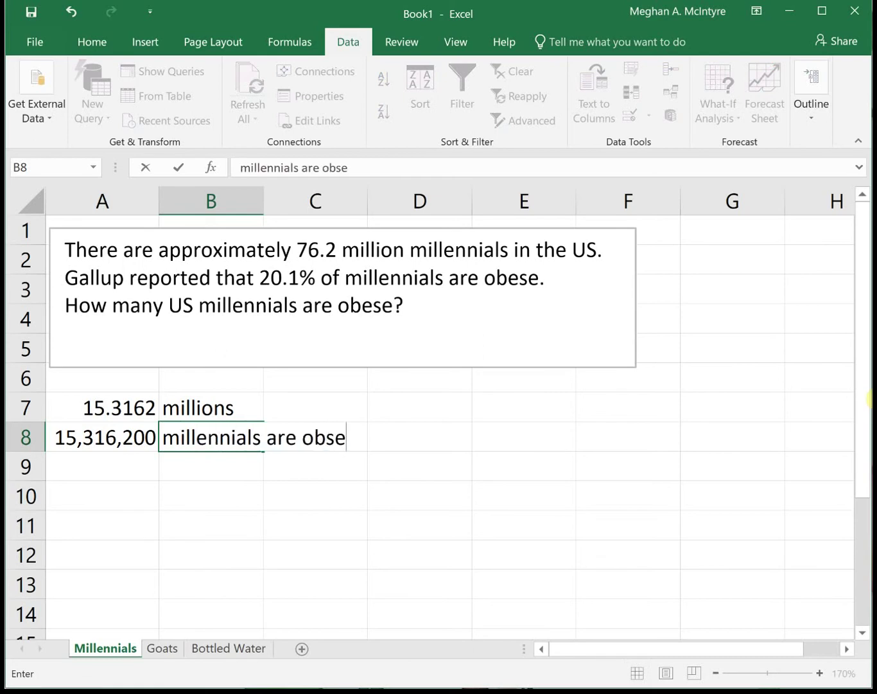
{"action": "key", "text": "BackSpace"}
{"action": "type", "text": "ese"}
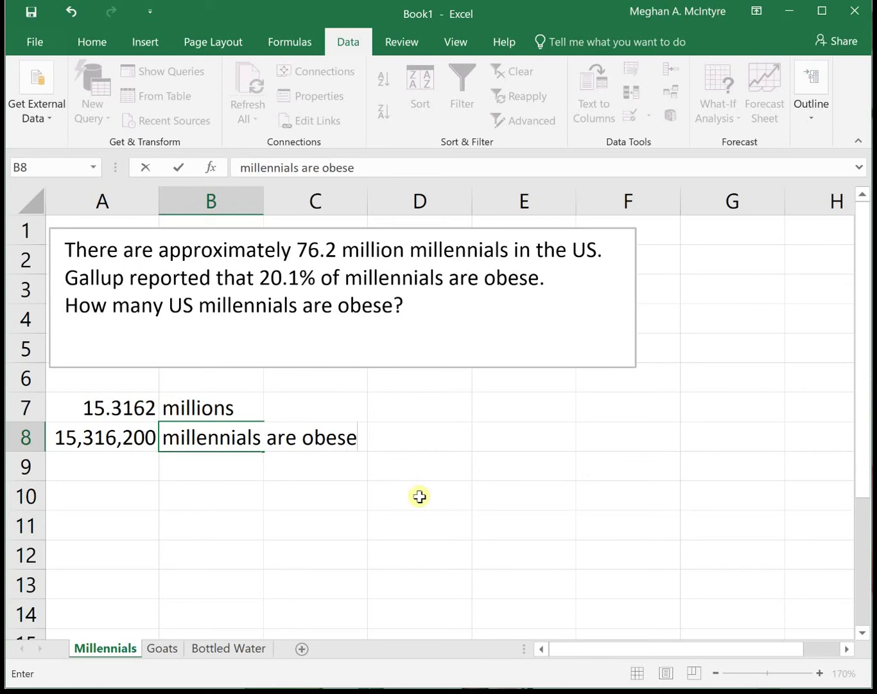
{"action": "left_click", "coordinate": [304, 514]}
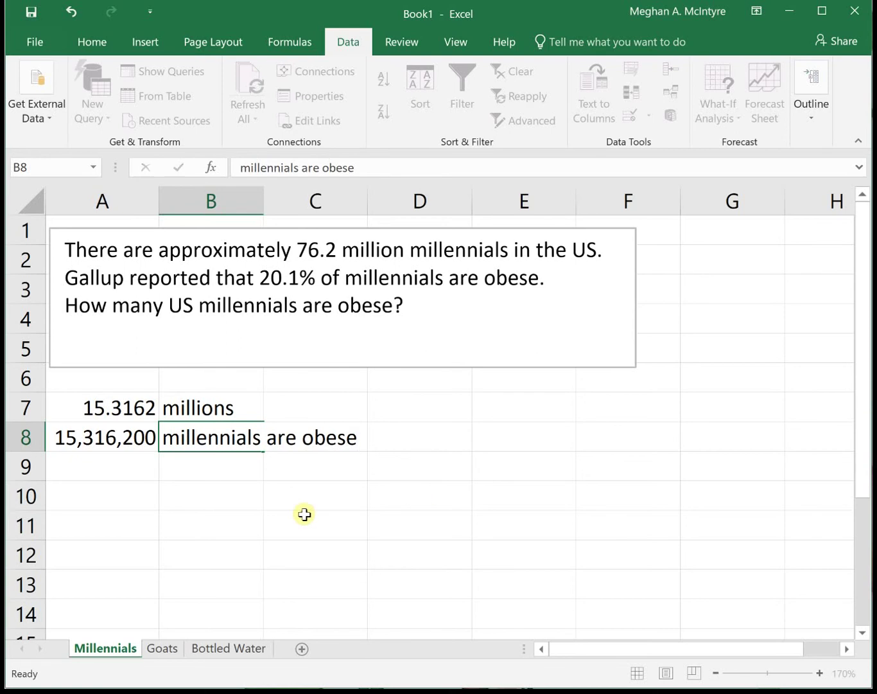
- On the Goats sheet, type 'Herd * 12% = 30' in A7
{"action": "left_click", "coordinate": [169, 648]}
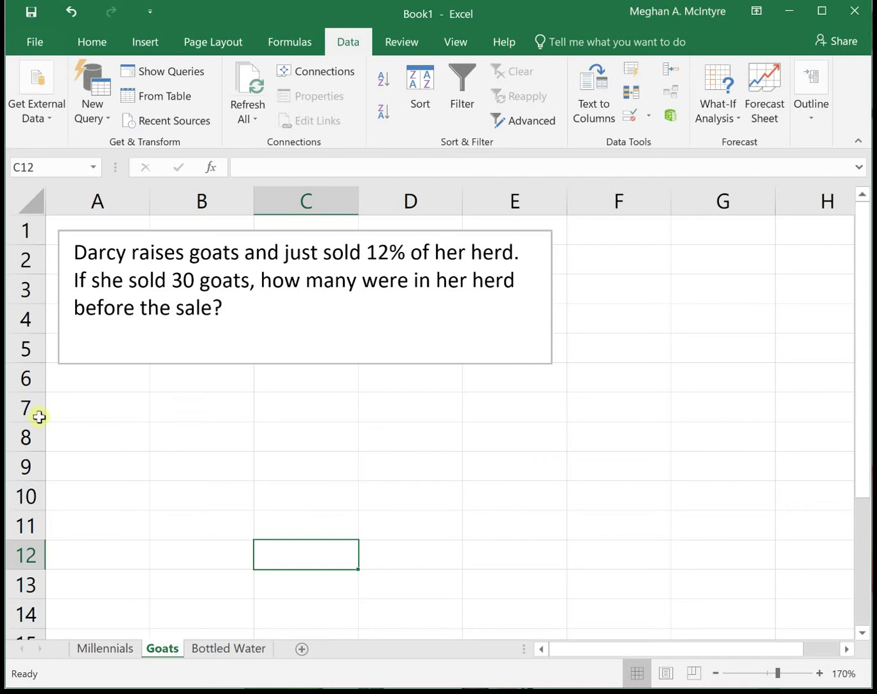
{"action": "left_click", "coordinate": [67, 407]}
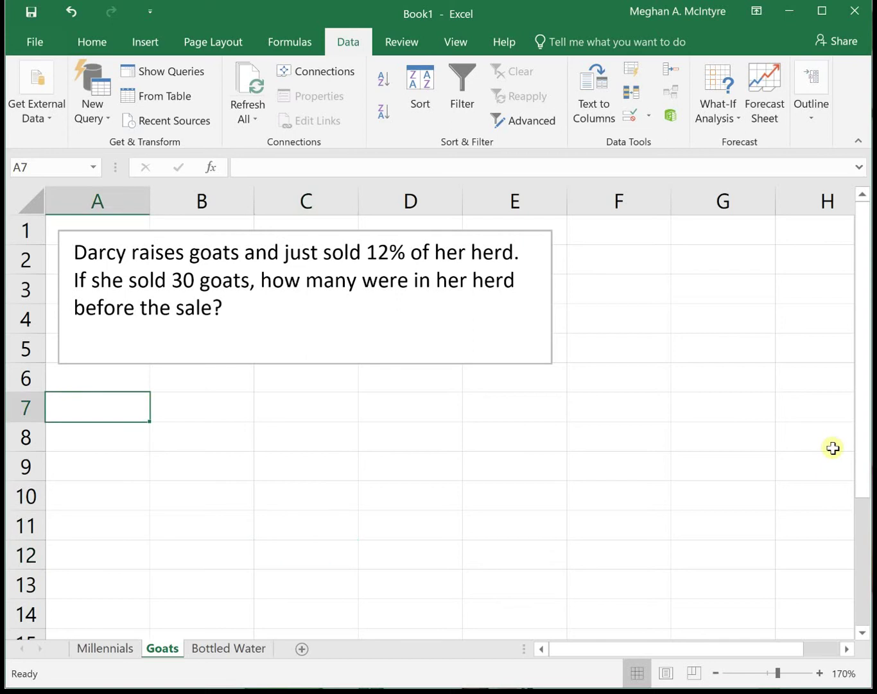
{"action": "type", "text": "Herd"}
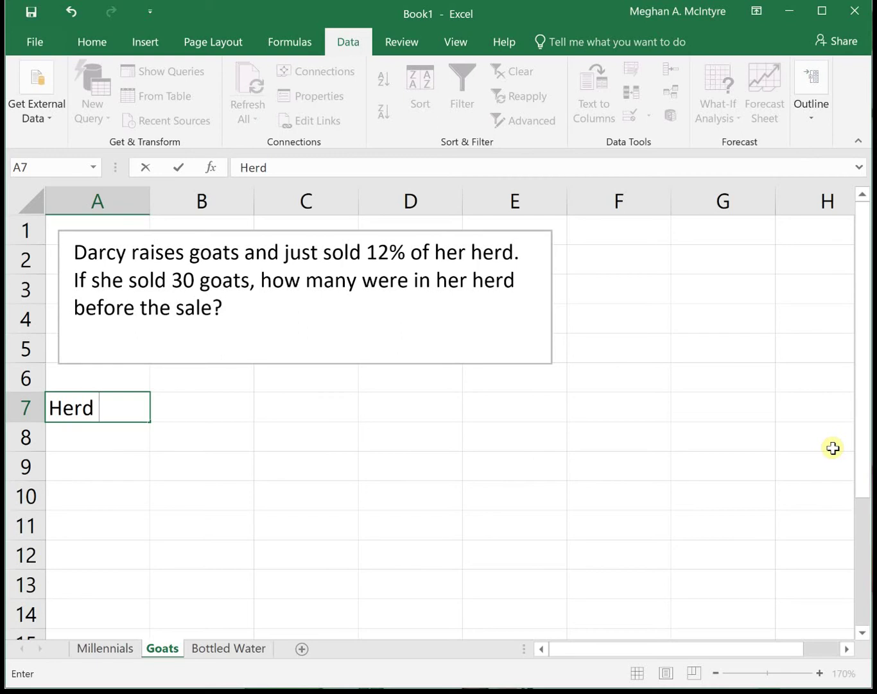
{"action": "type", "text": " * 12% = 30"}
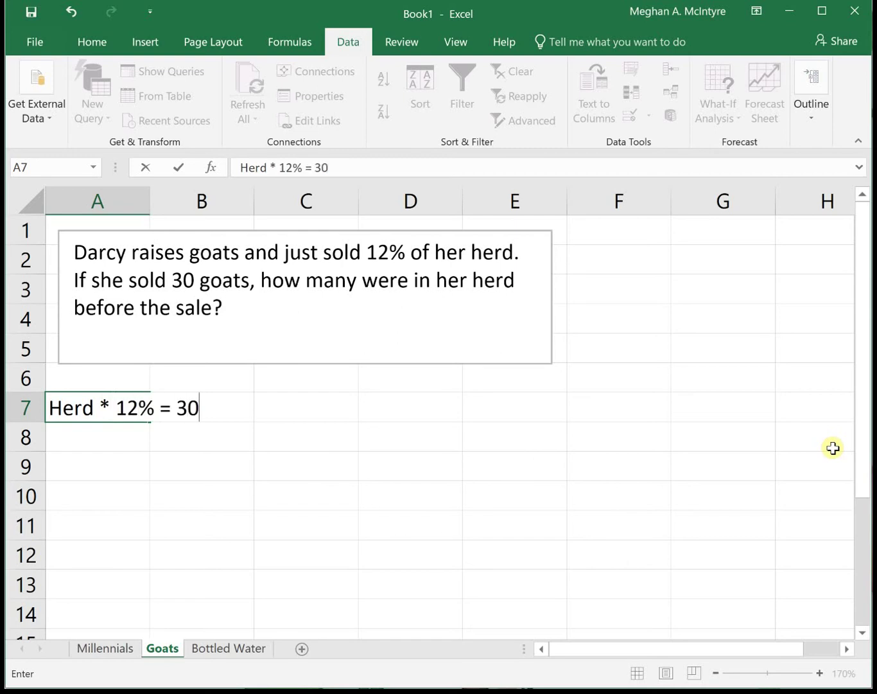
- Commit the herd equation and add 'H*0.12 = 30' in A8
{"action": "key", "text": "Return"}
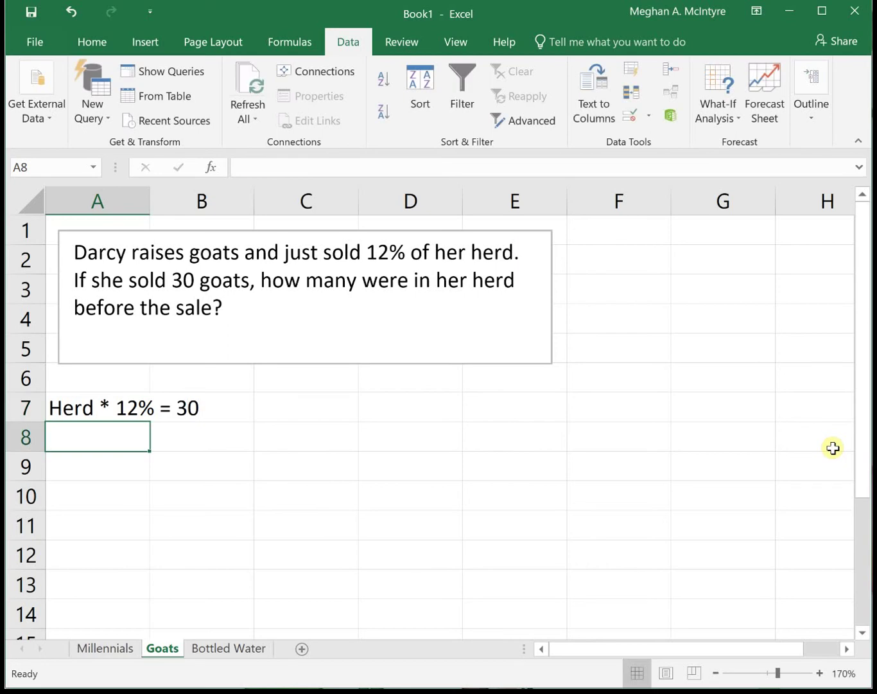
{"action": "type", "text": "H*"}
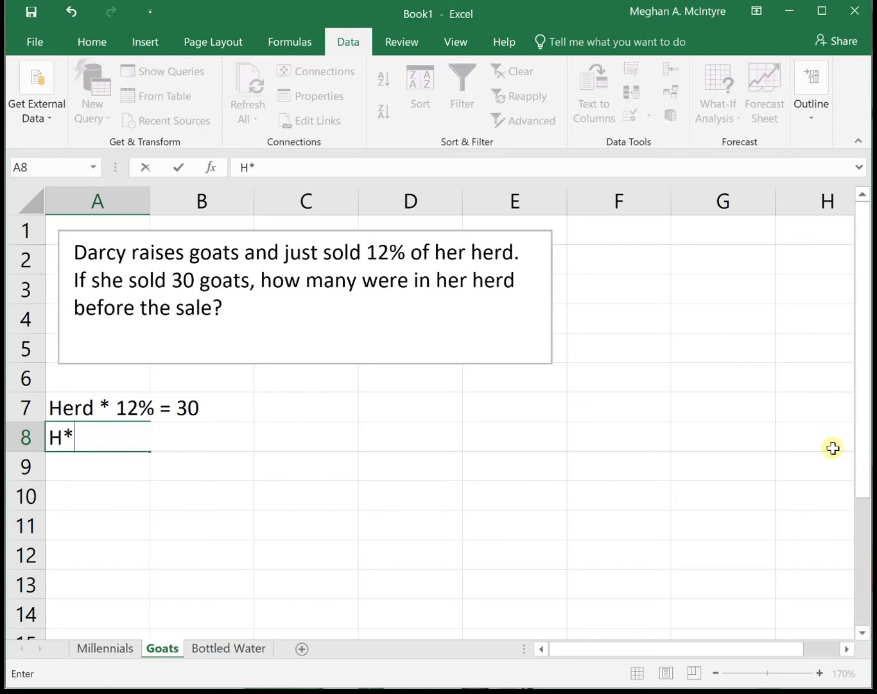
{"action": "type", "text": "0.12 = 30"}
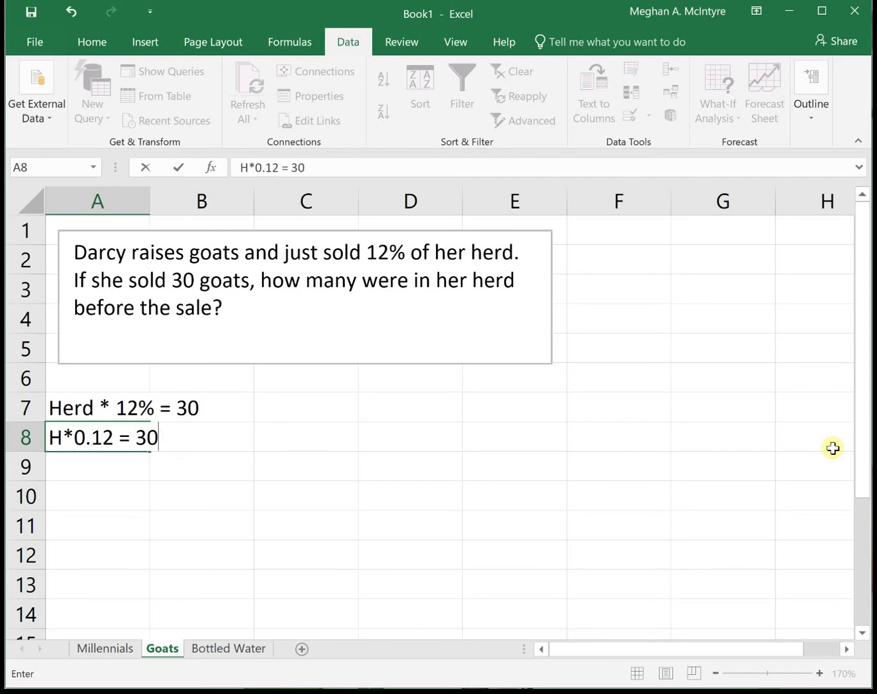
{"action": "key", "text": "Return"}
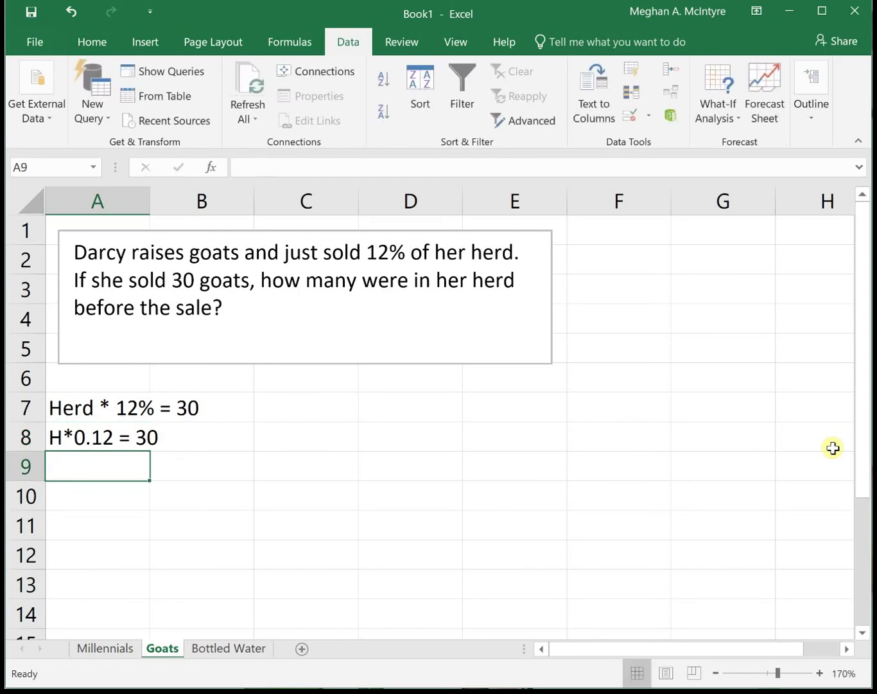
- Compute the herd size with =30/0.12 in A9 and check it with =250*0.12 in A11
{"action": "type", "text": "="}
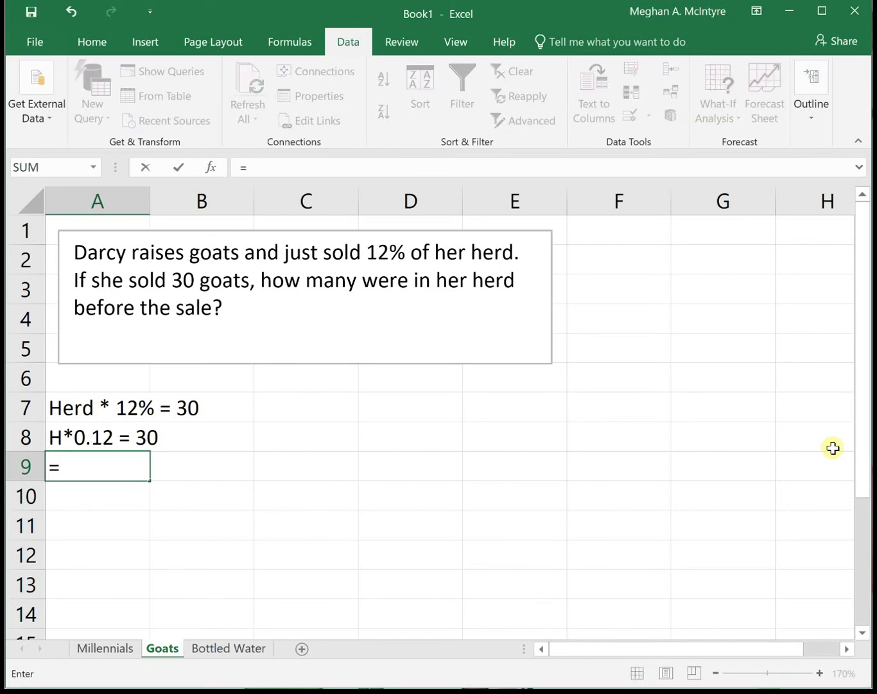
{"action": "type", "text": "30/0.12"}
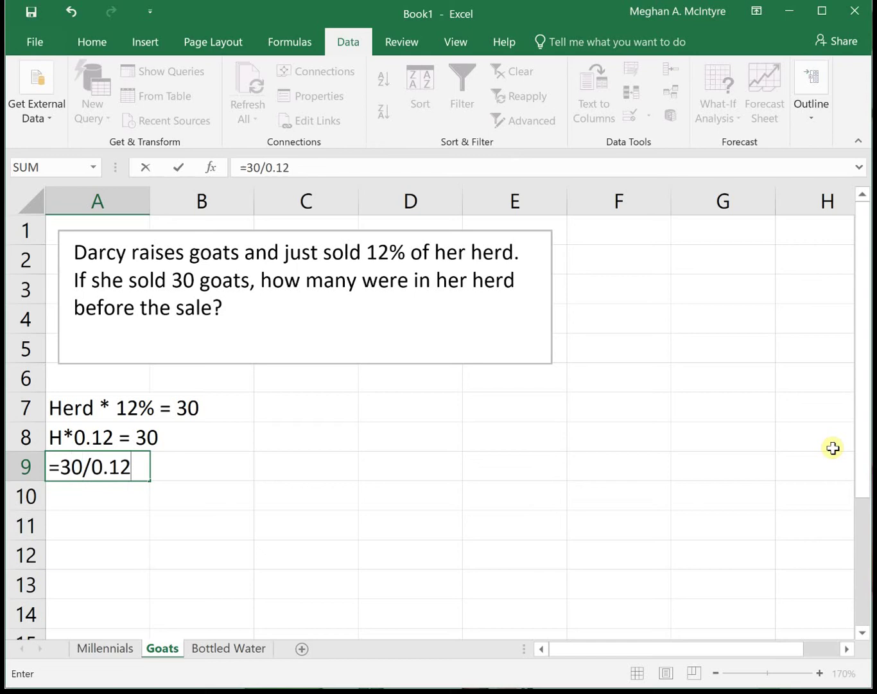
{"action": "key", "text": "Return"}
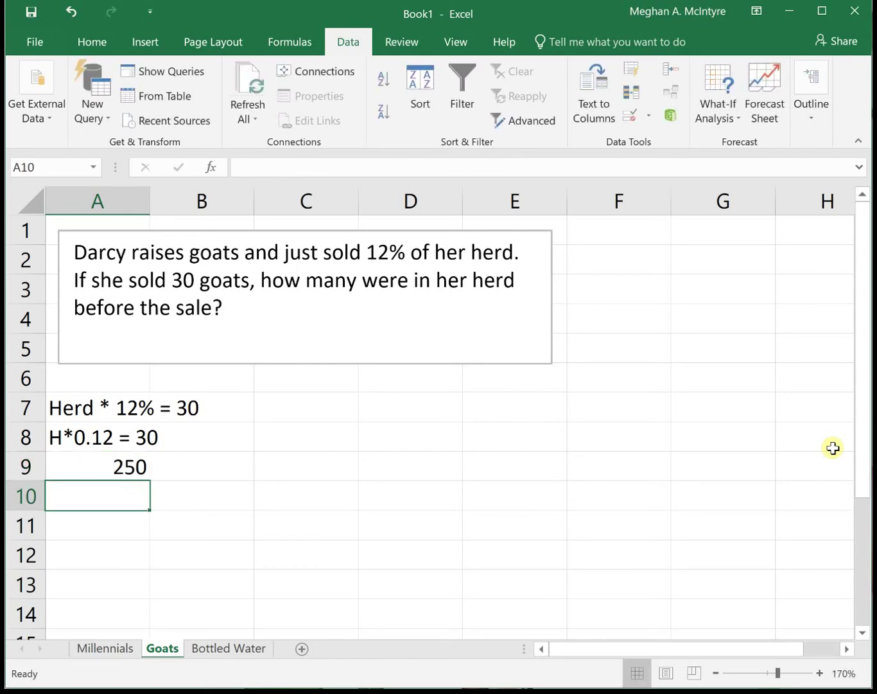
{"action": "key", "text": "Return"}
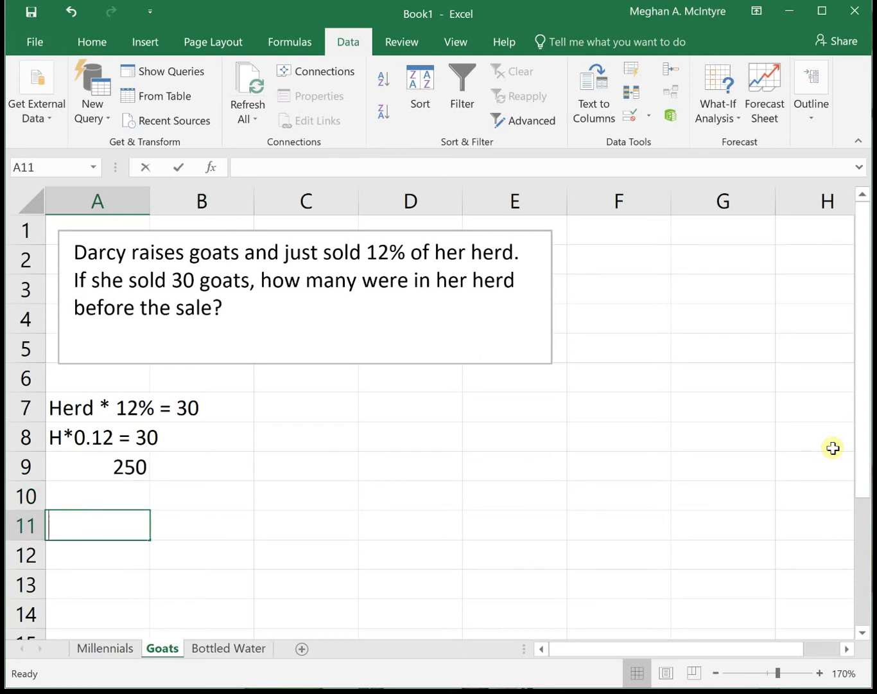
{"action": "type", "text": "=250*0.12"}
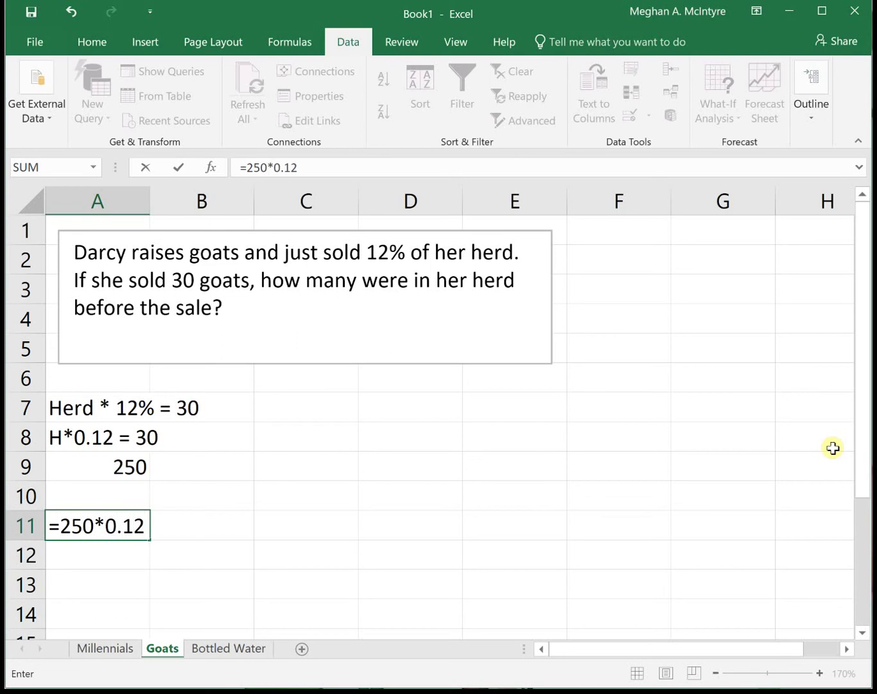
{"action": "key", "text": "Return"}
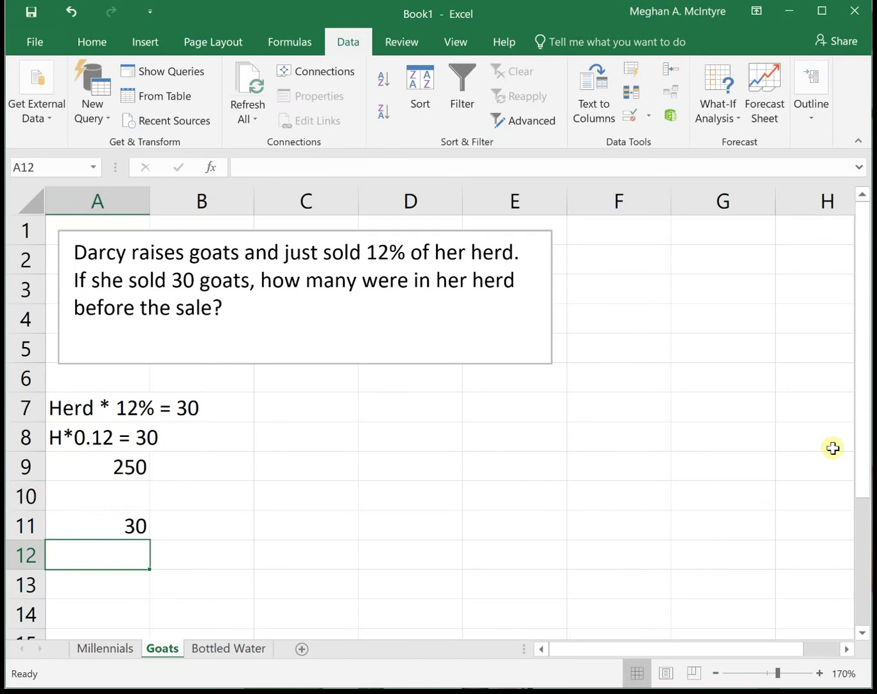
- Label the 250 result 'goats' in B9
{"action": "left_click", "coordinate": [183, 471]}
{"action": "type", "text": "g"}
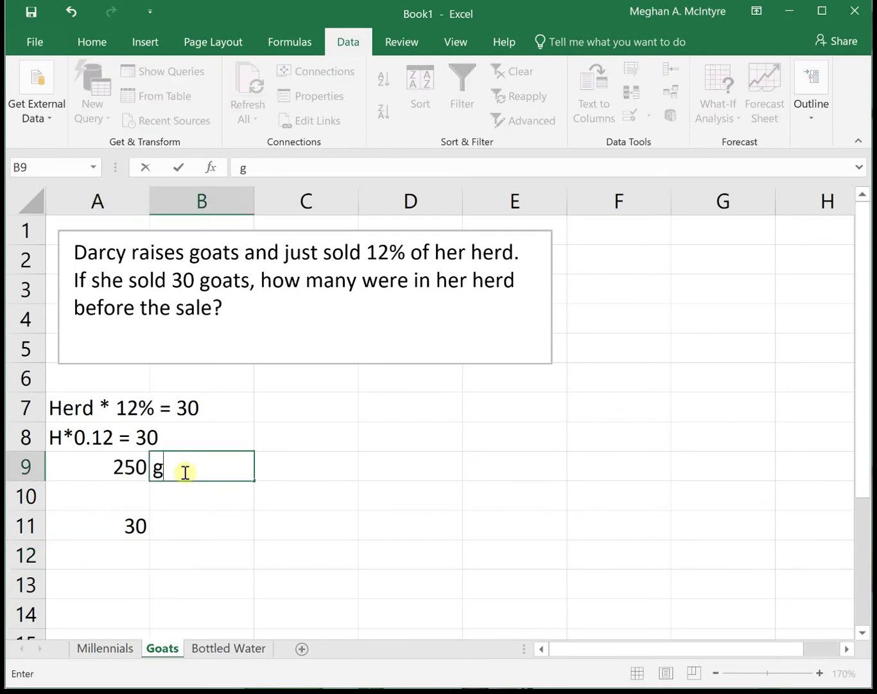
{"action": "type", "text": "oats"}
{"action": "key", "text": "Return"}
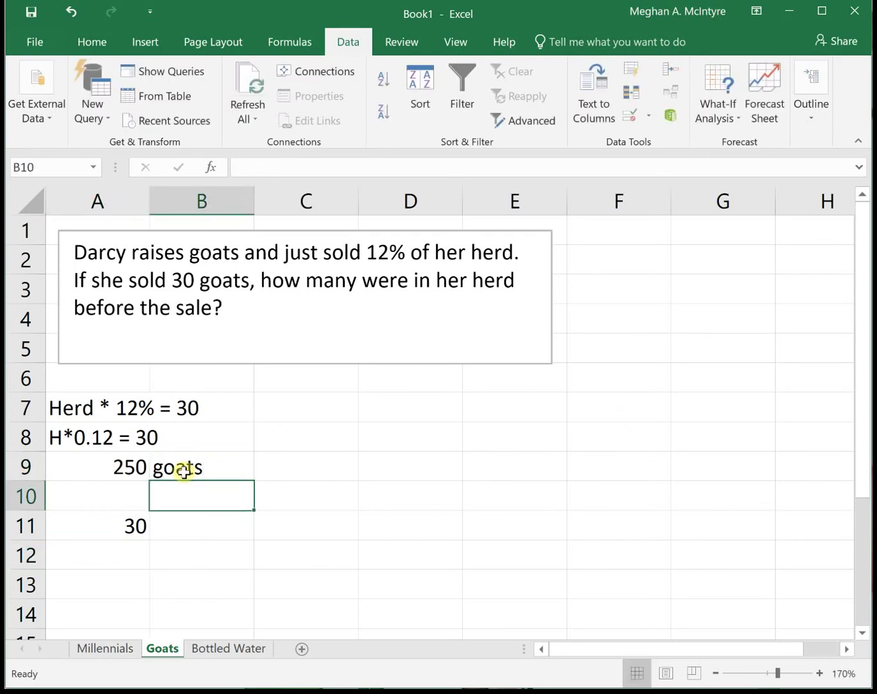
{"action": "left_click", "coordinate": [229, 647]}
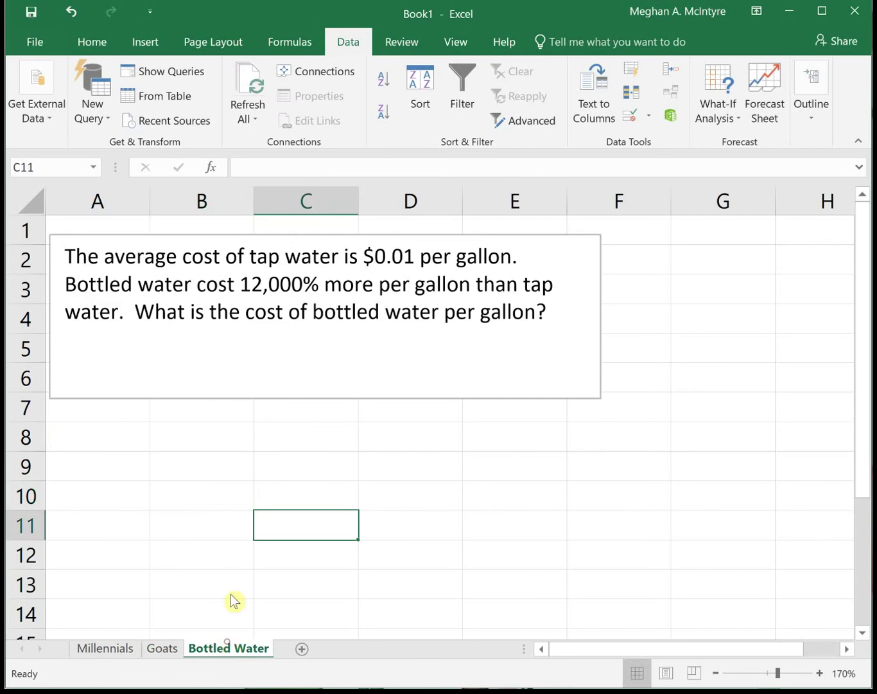
- Select cell A8 on the Bottled Water sheet for the first note
{"action": "left_click", "coordinate": [136, 436]}
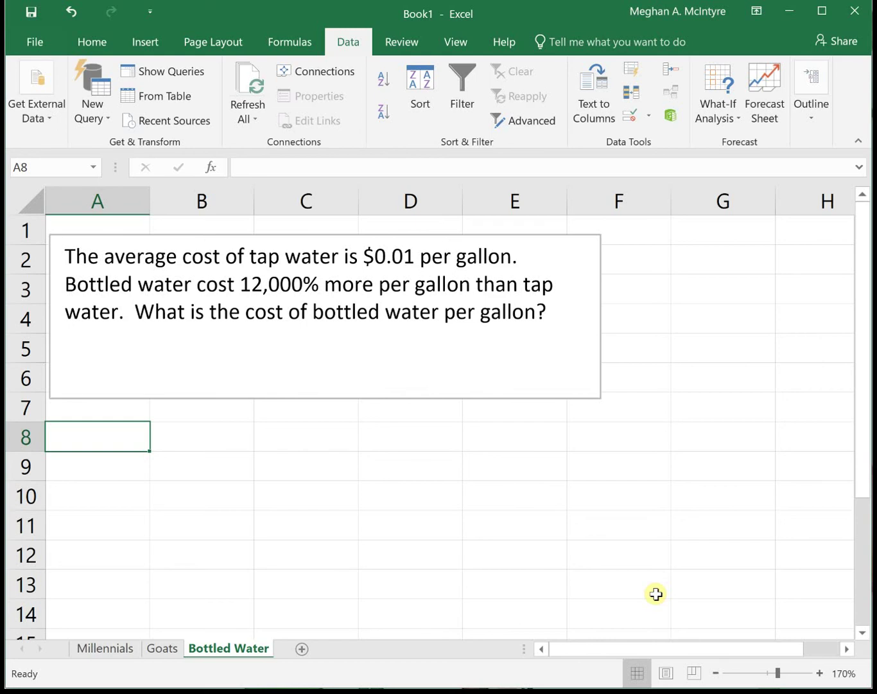
- Write '(new - old)/old = % change' in A8 and begin the bottled water equation below
{"action": "type", "text": "("}
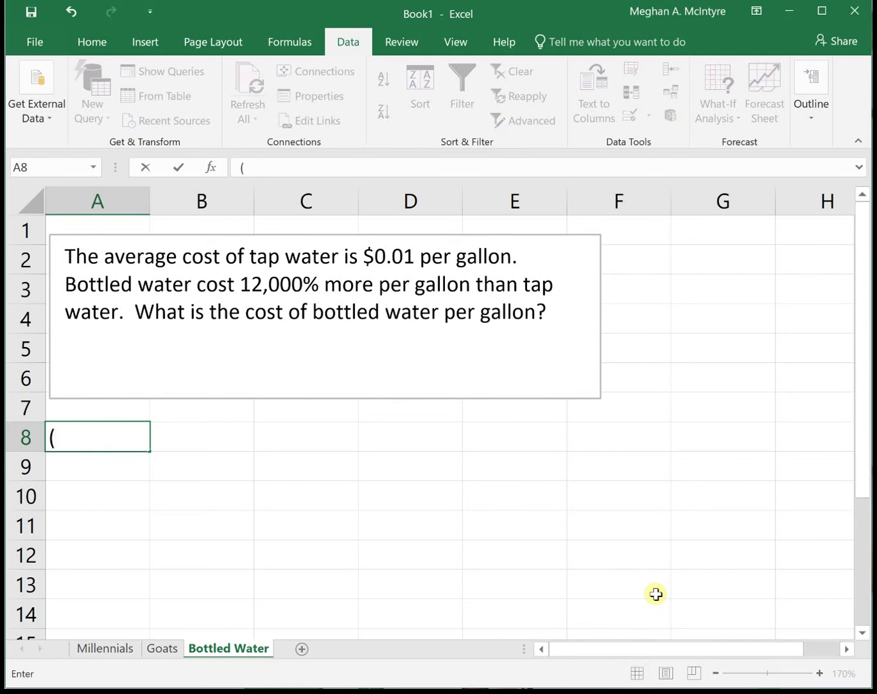
{"action": "type", "text": "new - old"}
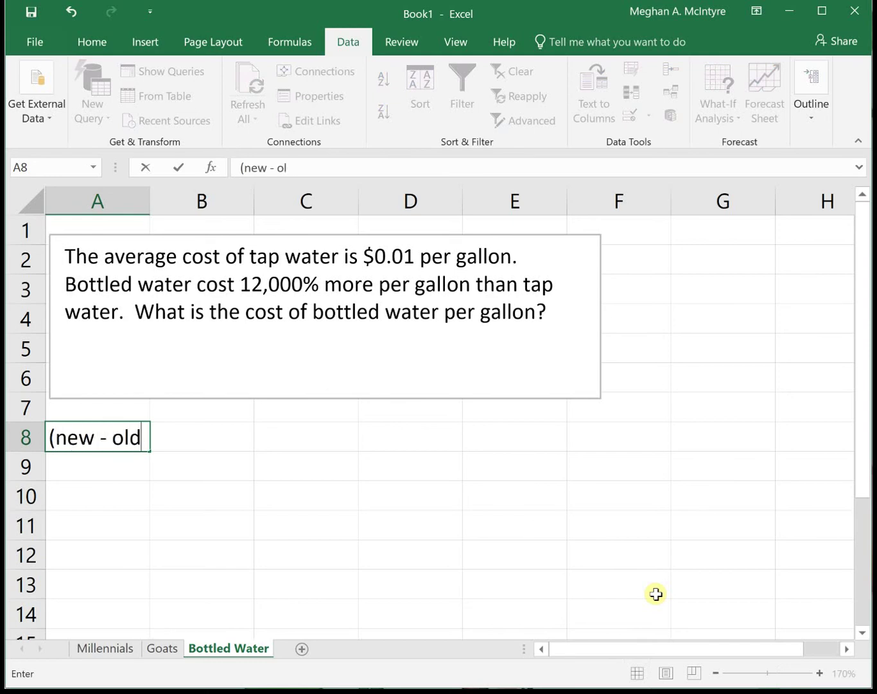
{"action": "type", "text": ")/od"}
{"action": "key", "text": "BackSpace"}
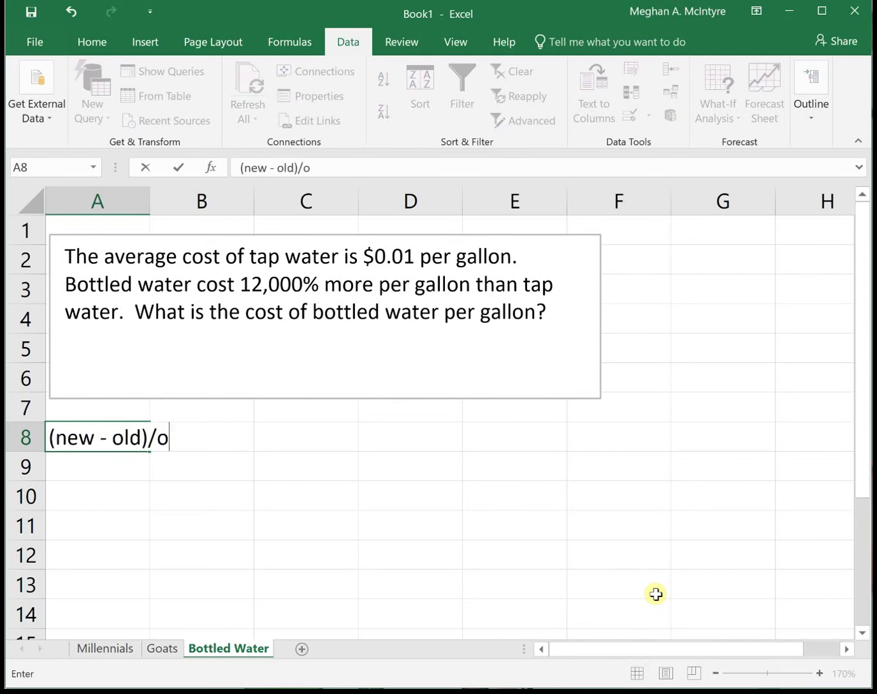
{"action": "type", "text": "ld = % "}
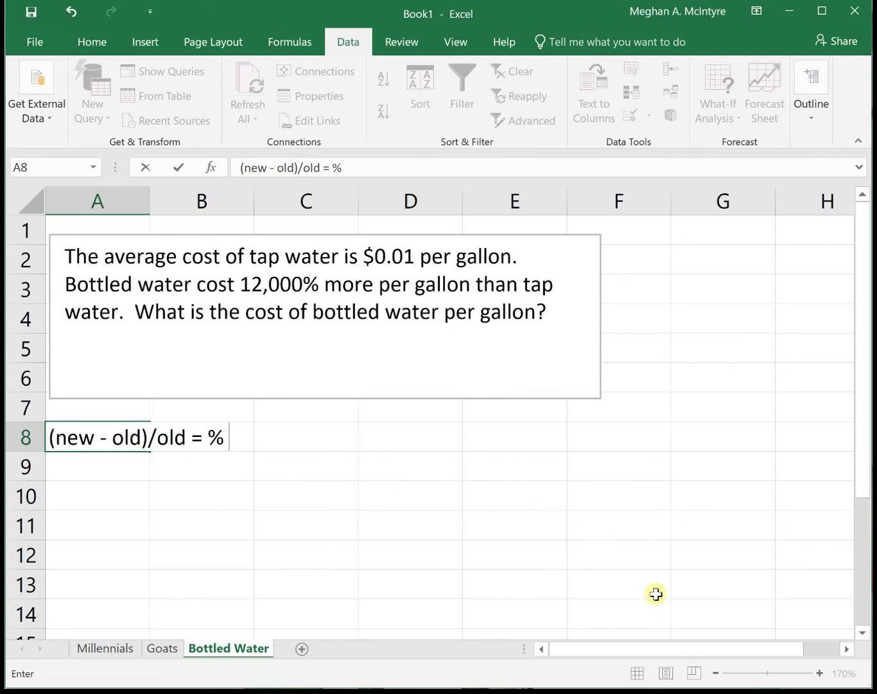
{"action": "type", "text": "chnge"}
{"action": "key", "text": "BackSpace"}
{"action": "key", "text": "BackSpace"}
{"action": "key", "text": "BackSpace"}
{"action": "type", "text": "ang"}
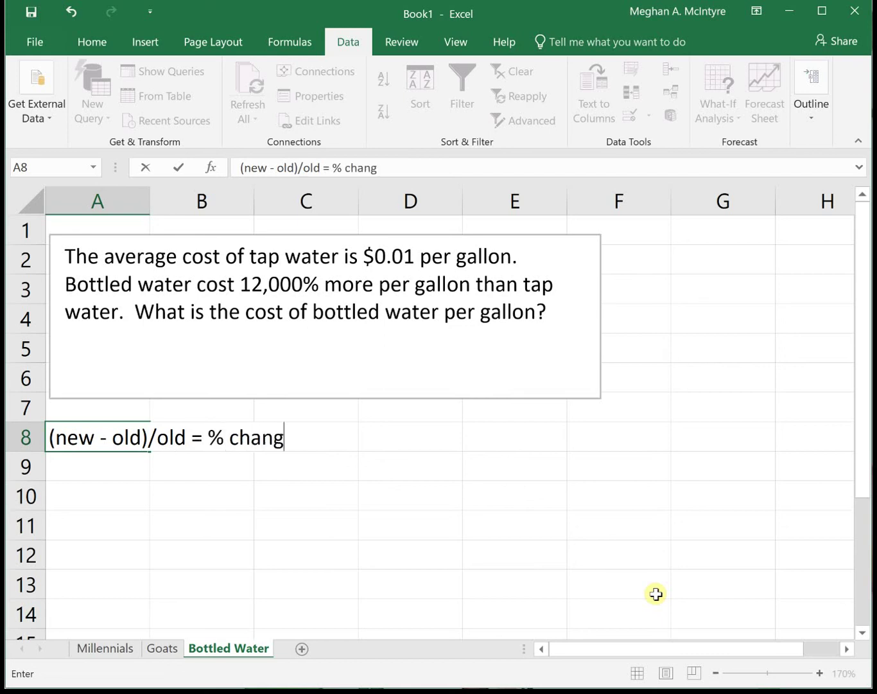
{"action": "type", "text": "e"}
{"action": "key", "text": "Return"}
{"action": "key", "text": "Return"}
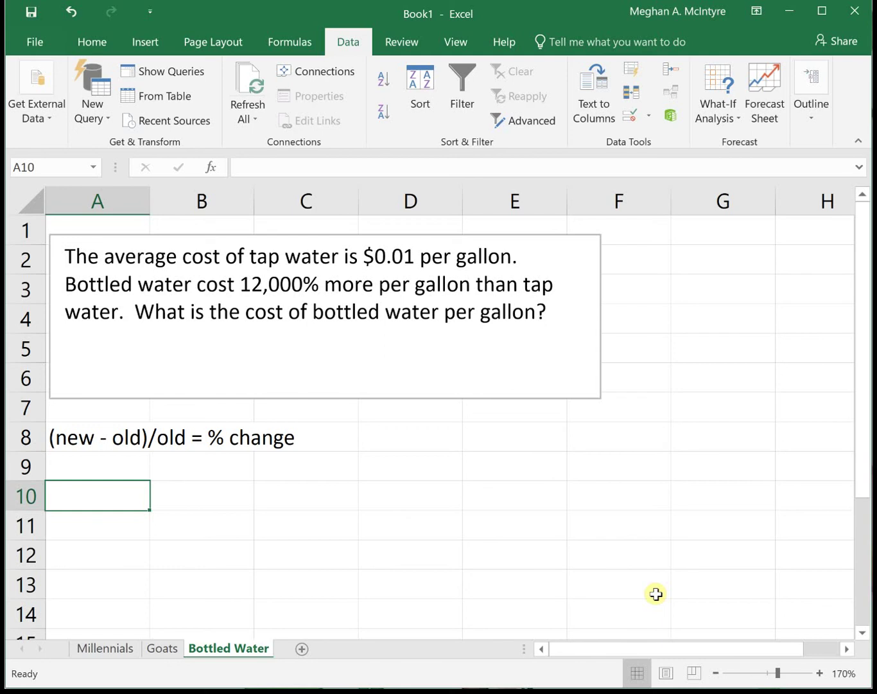
{"action": "type", "text": "("}
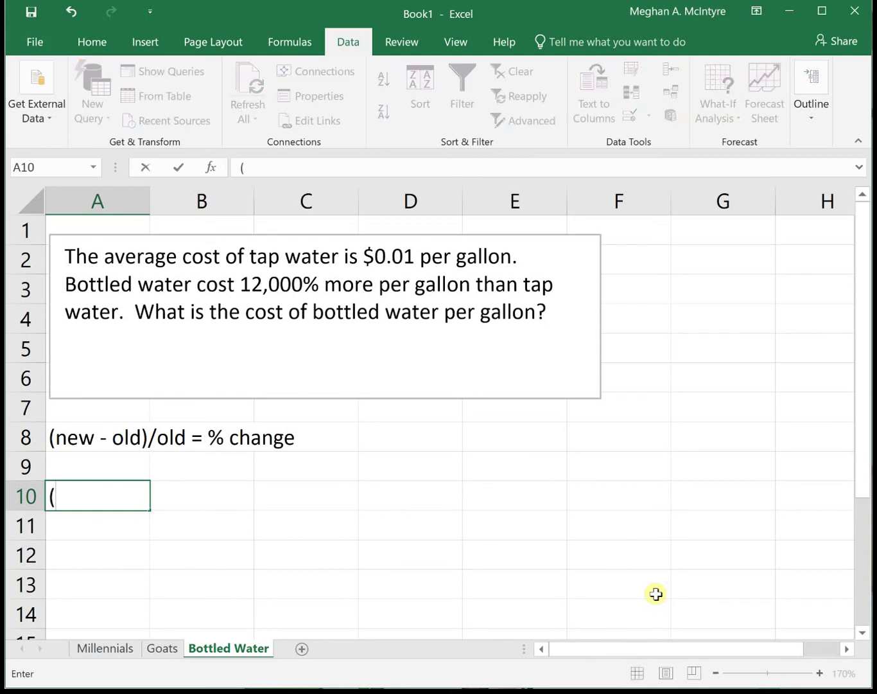
{"action": "type", "text": "bottled "}
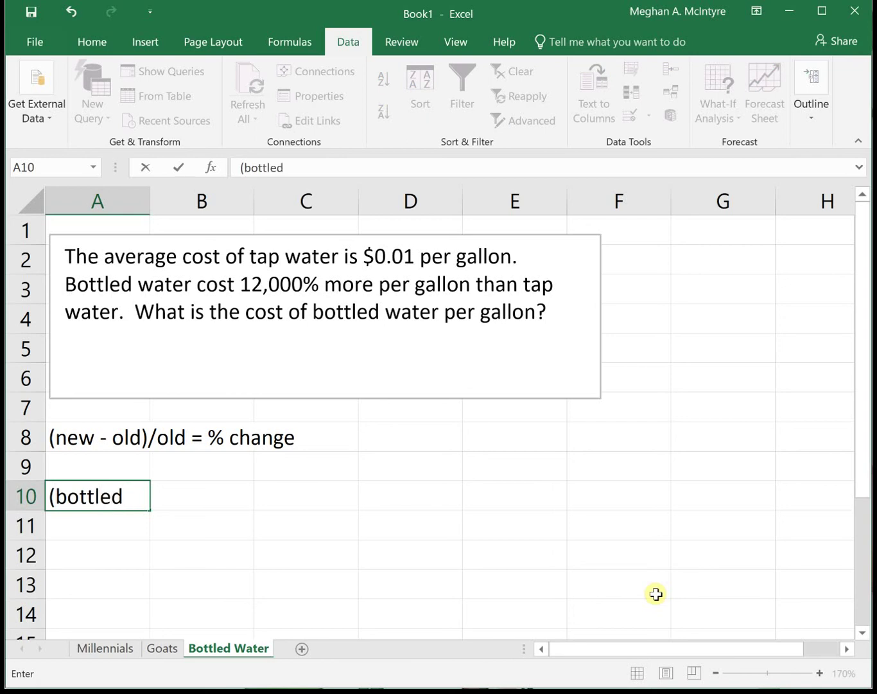
{"action": "type", "text": "- 0.01)"}
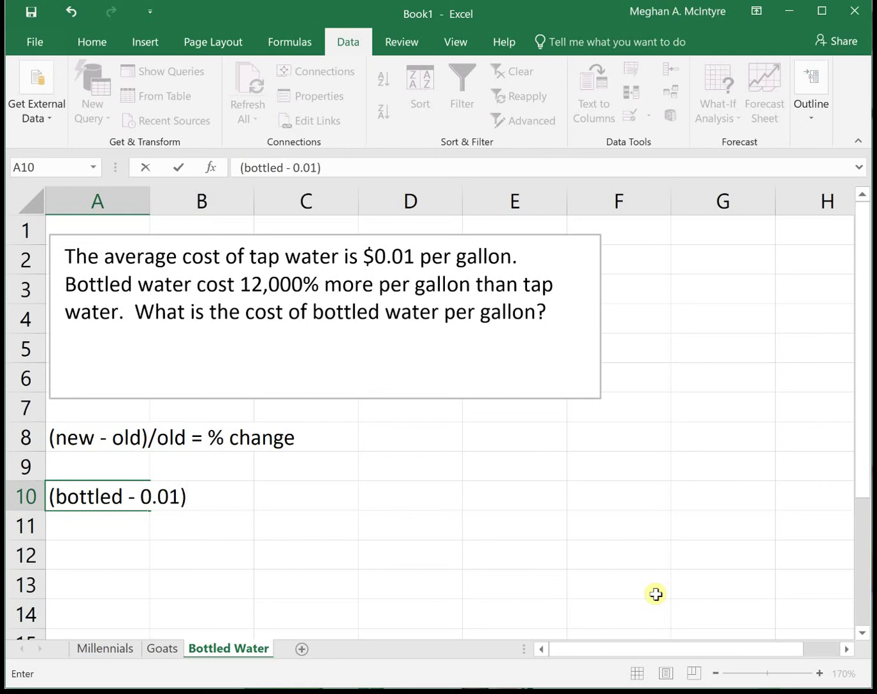
{"action": "type", "text": "/0.01"}
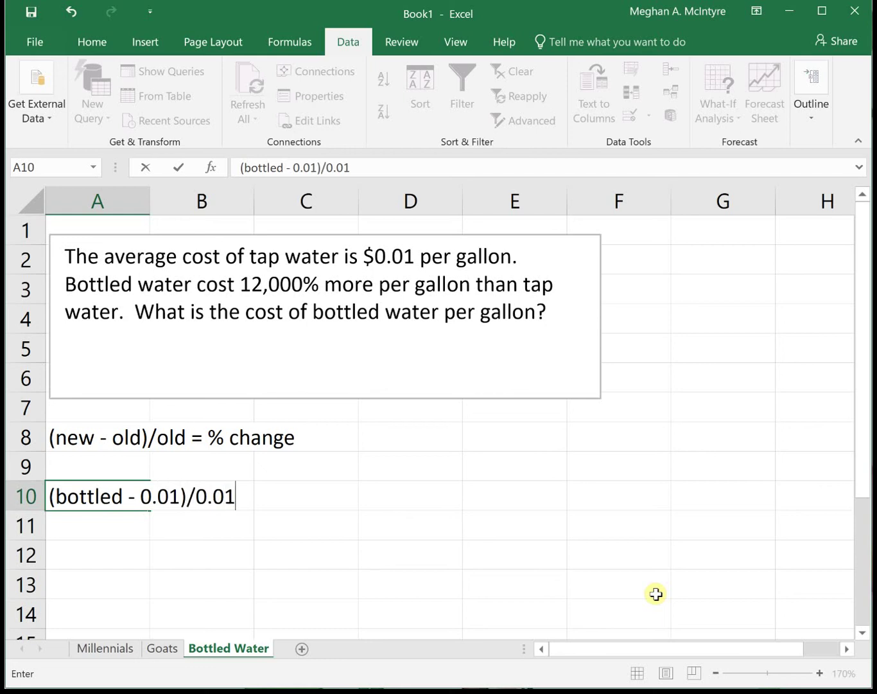
{"action": "type", "text": " ="}
- Complete the equation '(bottled - 0.01)/0.01 = 120' in A10
{"action": "type", "text": "120"}
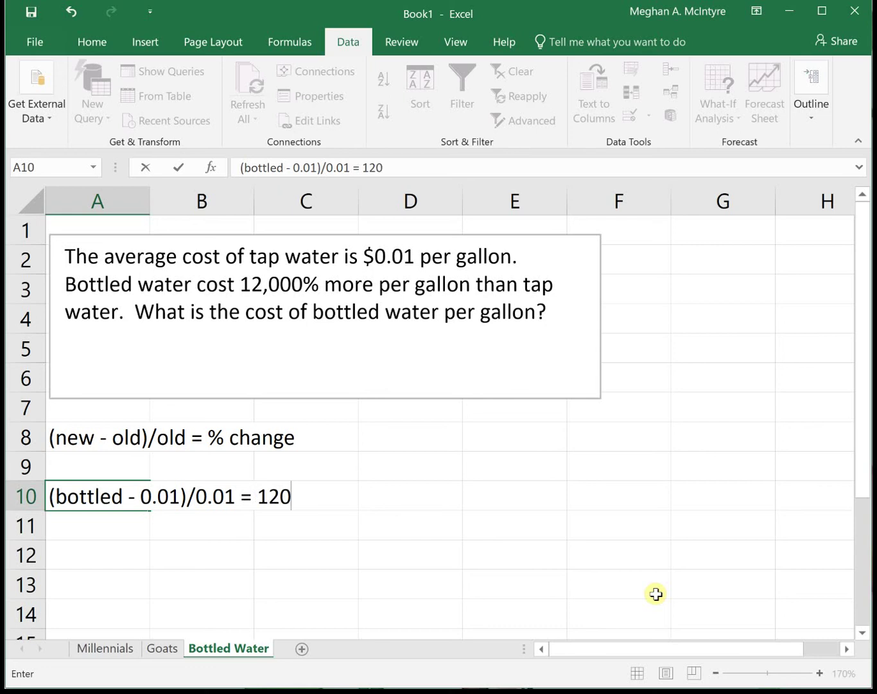
{"action": "key", "text": "Return"}
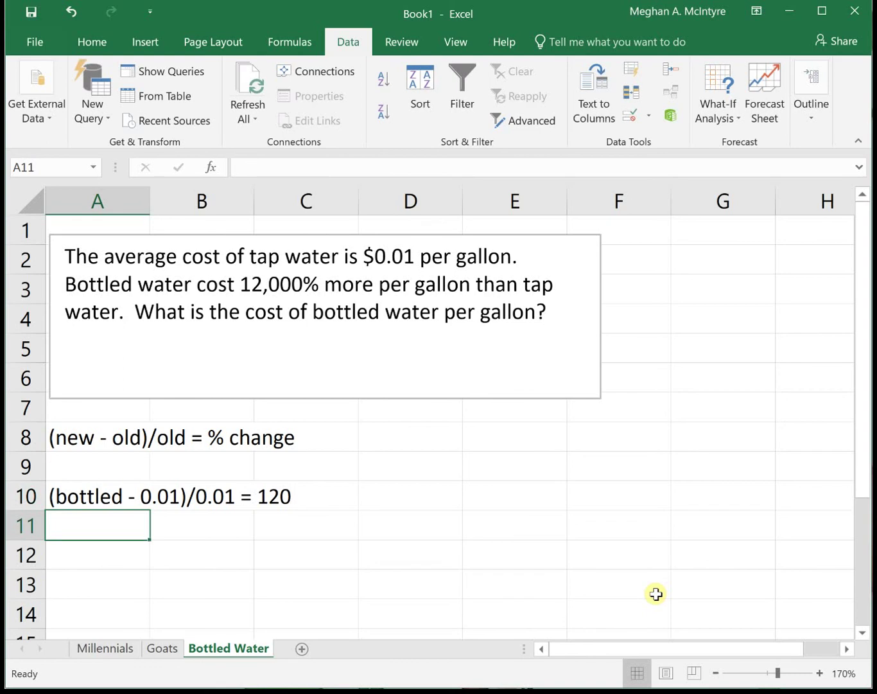
- Enter =120*0.01 in A11, returning 1.2, and reselect it
{"action": "type", "text": "="}
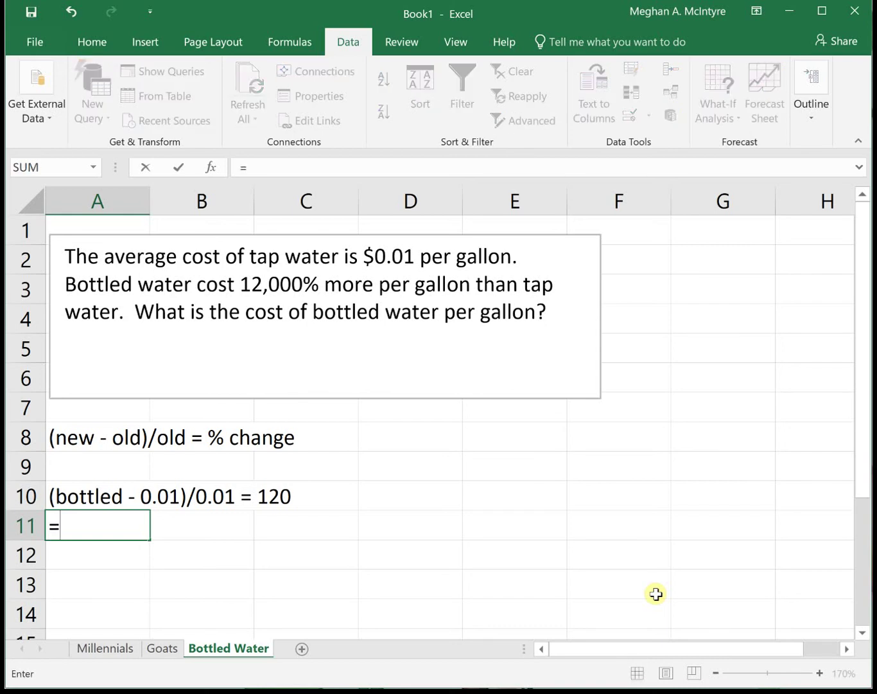
{"action": "type", "text": "120*0.01"}
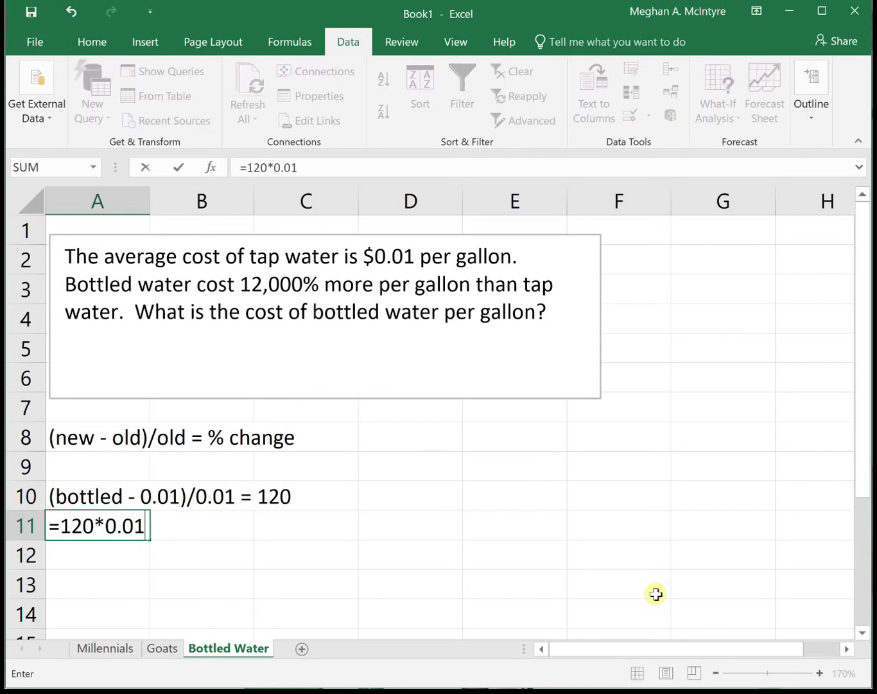
{"action": "key", "text": "Return"}
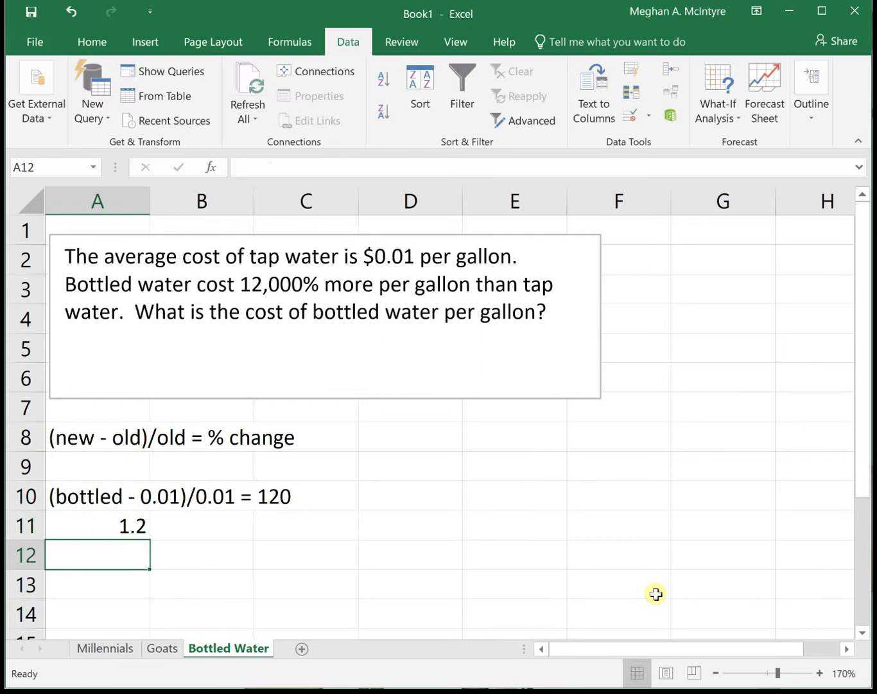
{"action": "key", "text": "Up"}
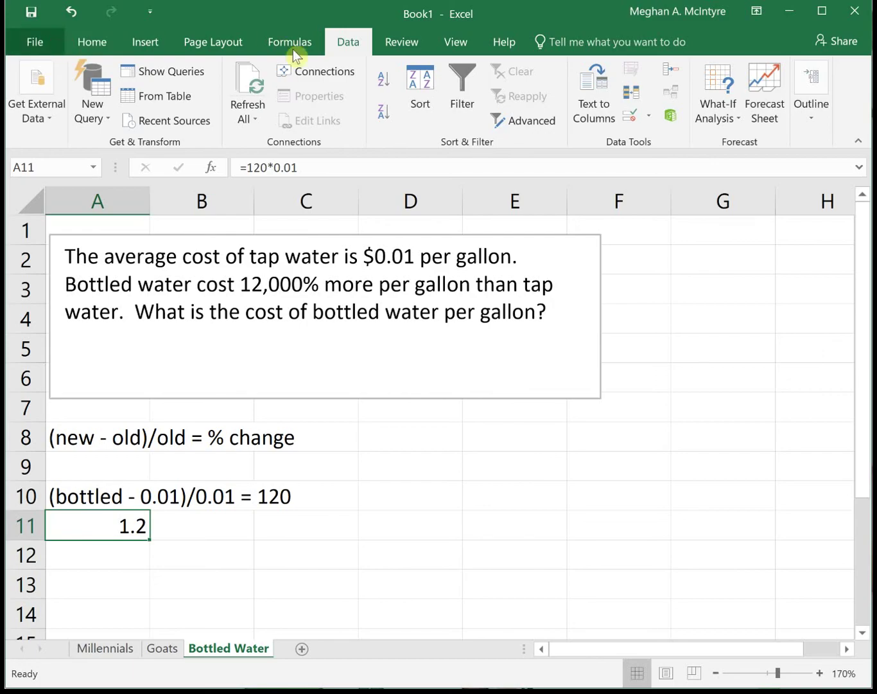
- Format A11 with two more decimal places so it shows 1.200
{"action": "key", "text": "alt+f"}
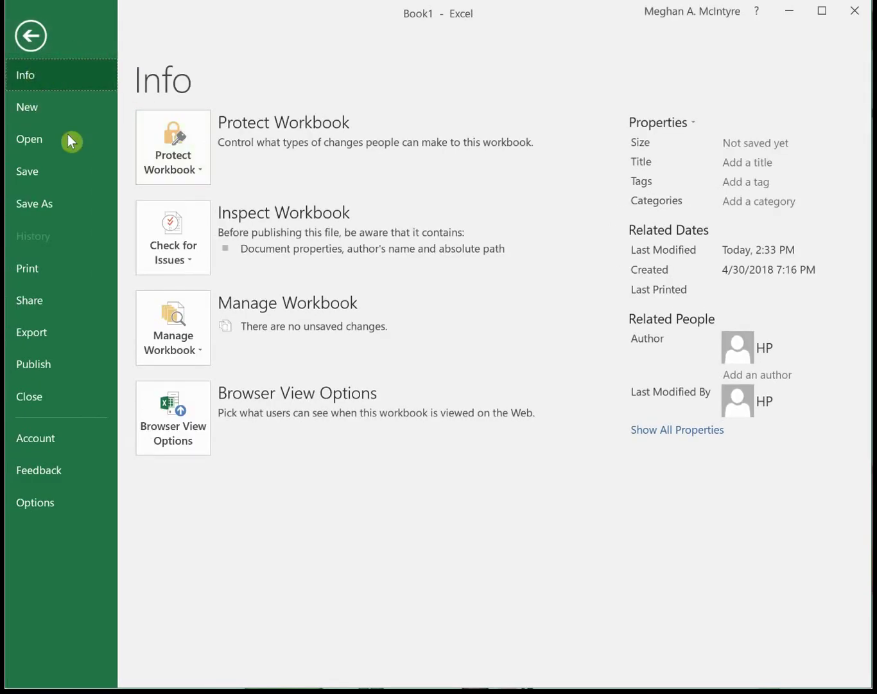
{"action": "left_click", "coordinate": [32, 35]}
{"action": "left_click", "coordinate": [116, 39]}
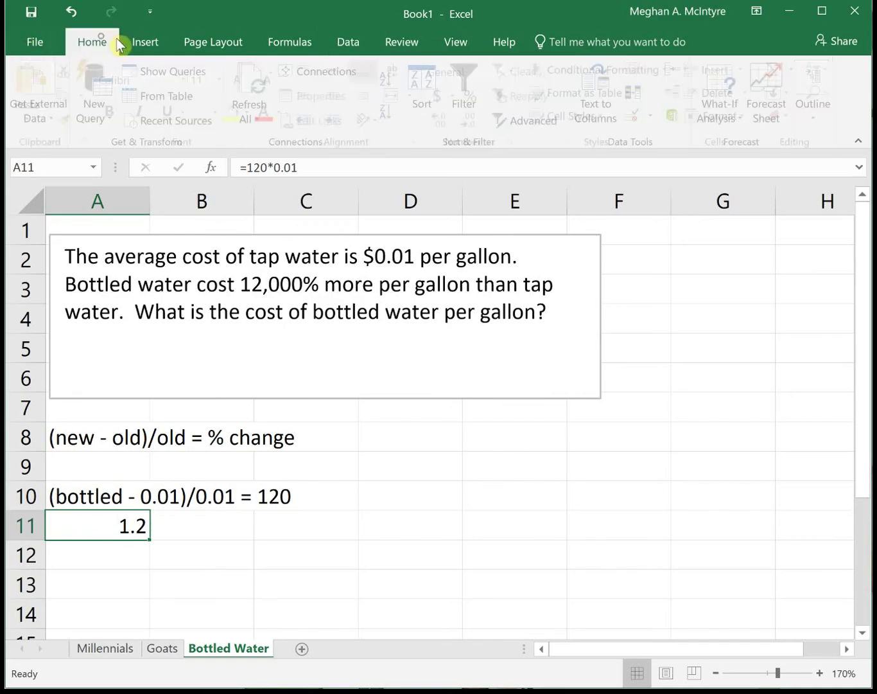
{"action": "left_click", "coordinate": [447, 121]}
{"action": "left_click", "coordinate": [448, 121]}
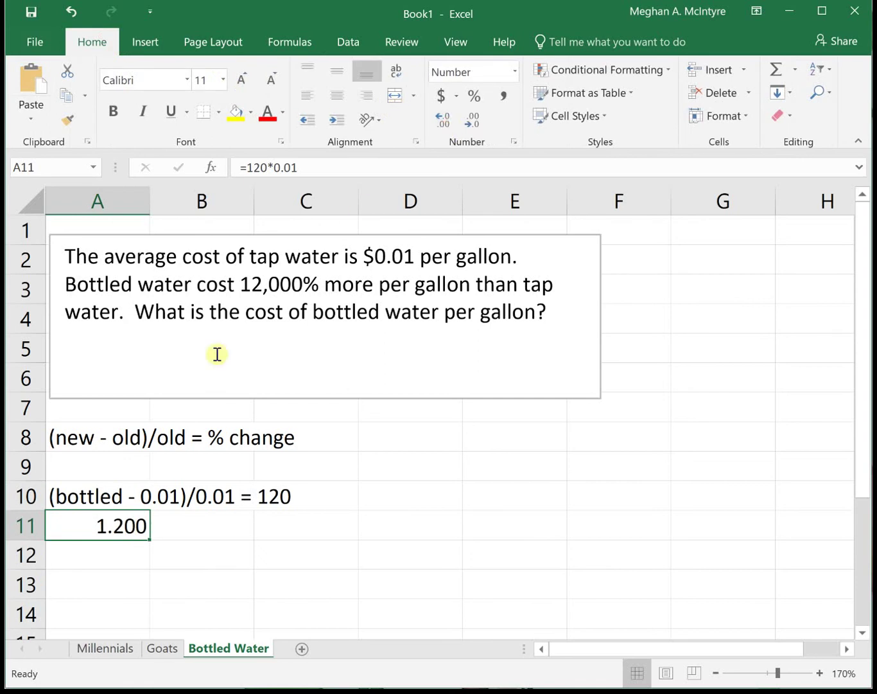
{"action": "left_click", "coordinate": [121, 560]}
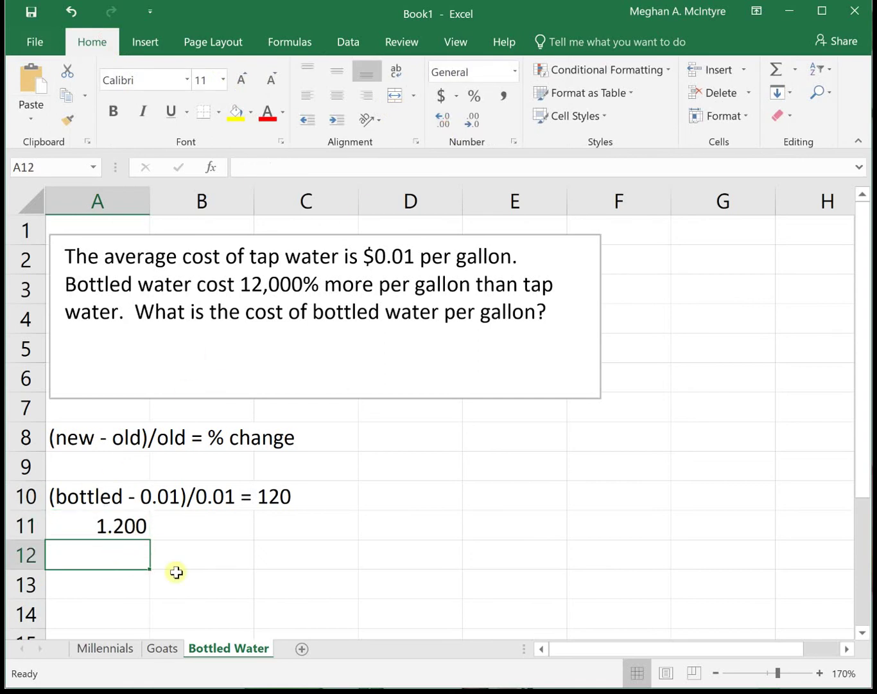
- Enter the step 'bottled - 0.01 = 1.2' in A12
{"action": "type", "text": "botled -"}
{"action": "key", "text": "BackSpace"}
{"action": "key", "text": "BackSpace"}
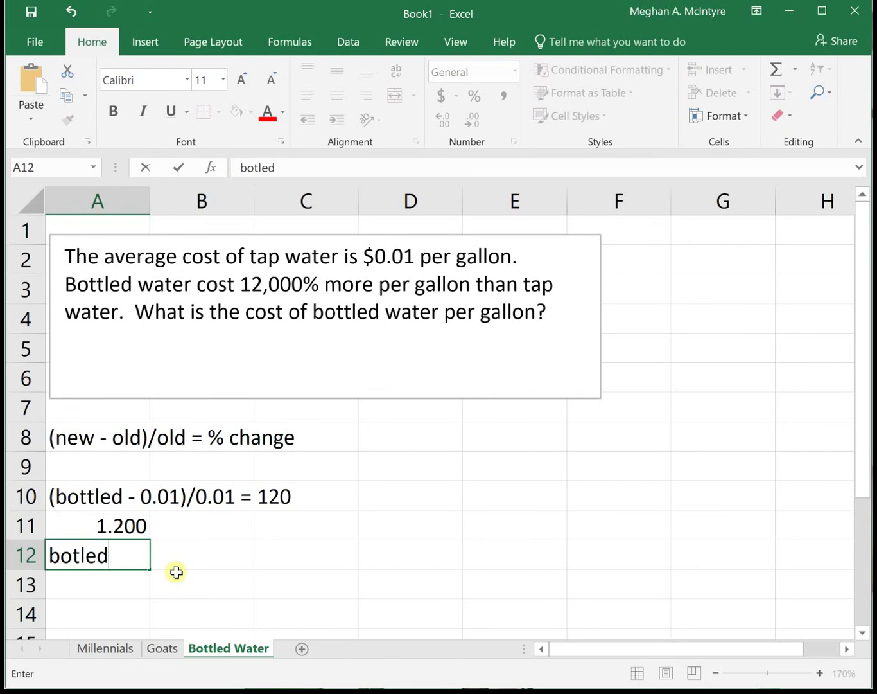
{"action": "key", "text": "BackSpace"}
{"action": "key", "text": "BackSpace"}
{"action": "key", "text": "BackSpace"}
{"action": "type", "text": "tled - "}
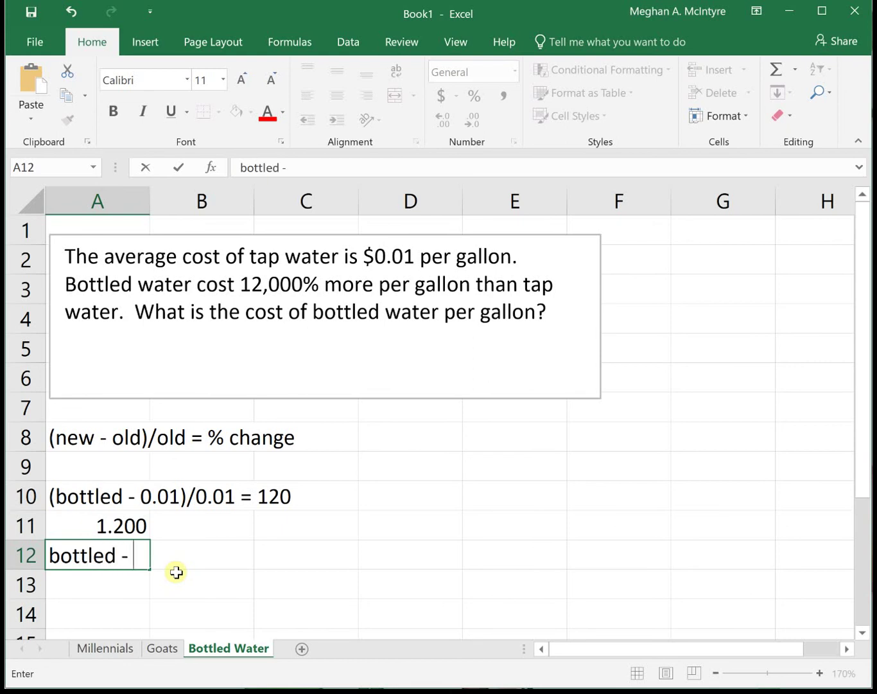
{"action": "type", "text": "0.01 = "}
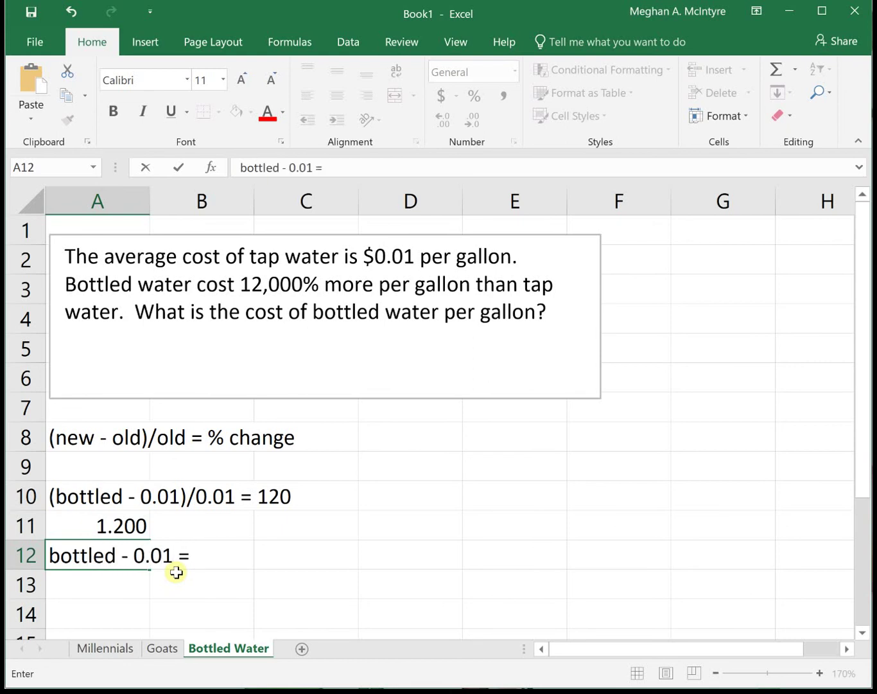
{"action": "type", "text": "1.2"}
{"action": "key", "text": "Return"}
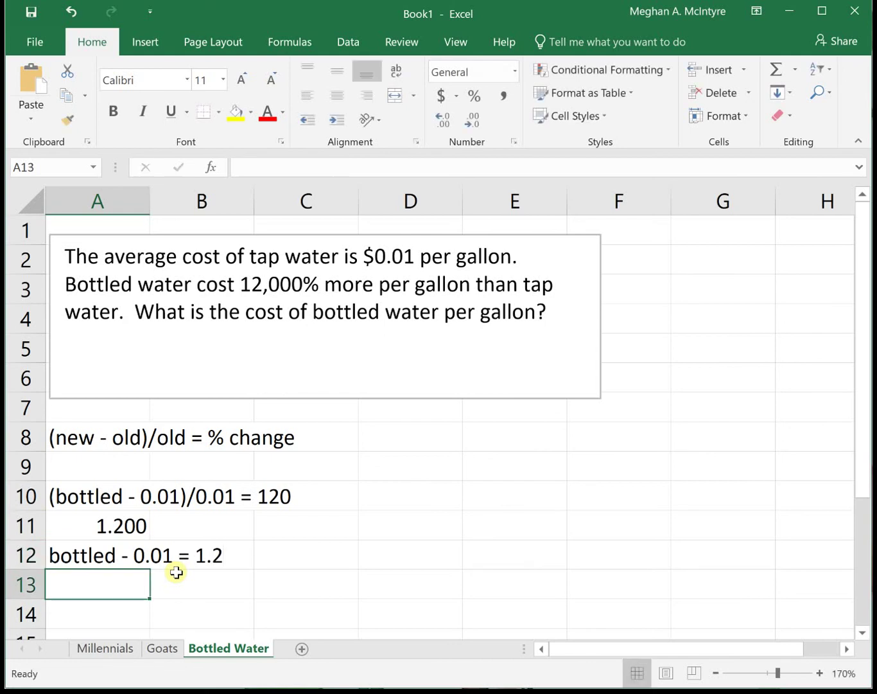
- Compute =1.2+0.01 in A13 and show the $1.21 result in Accounting format
{"action": "type", "text": "="}
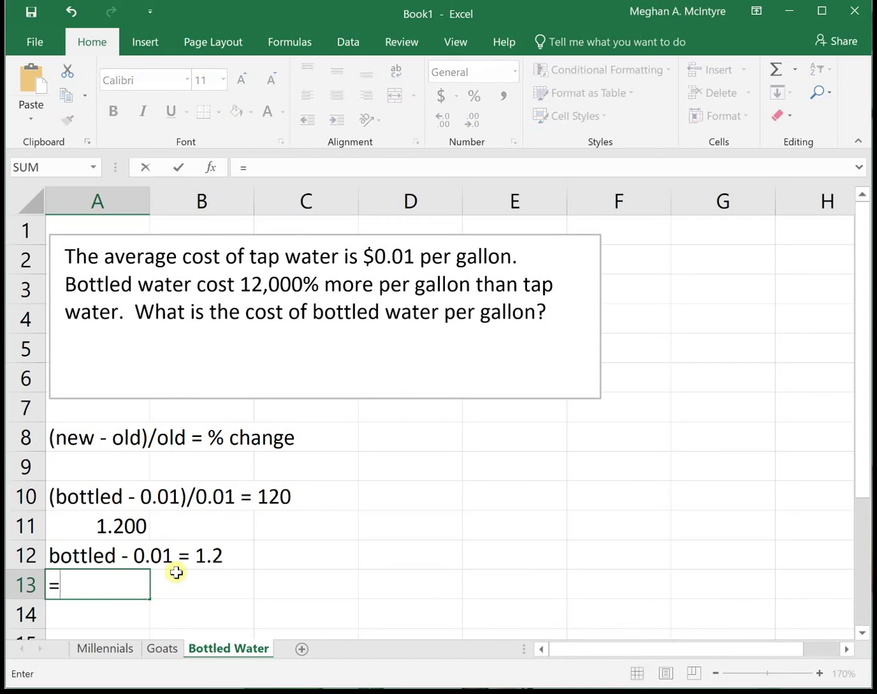
{"action": "type", "text": "1.2+0.01"}
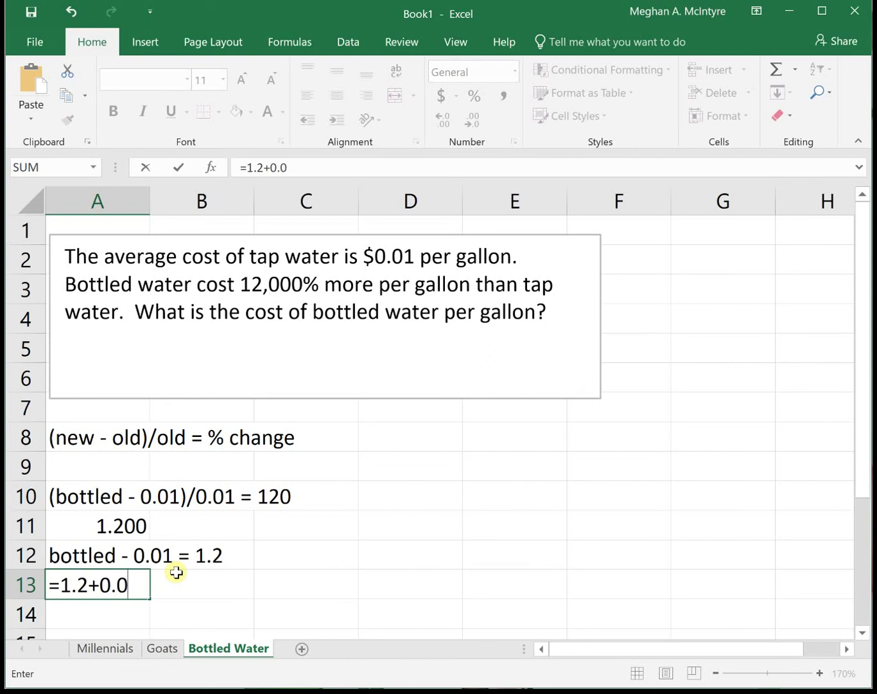
{"action": "key", "text": "Return"}
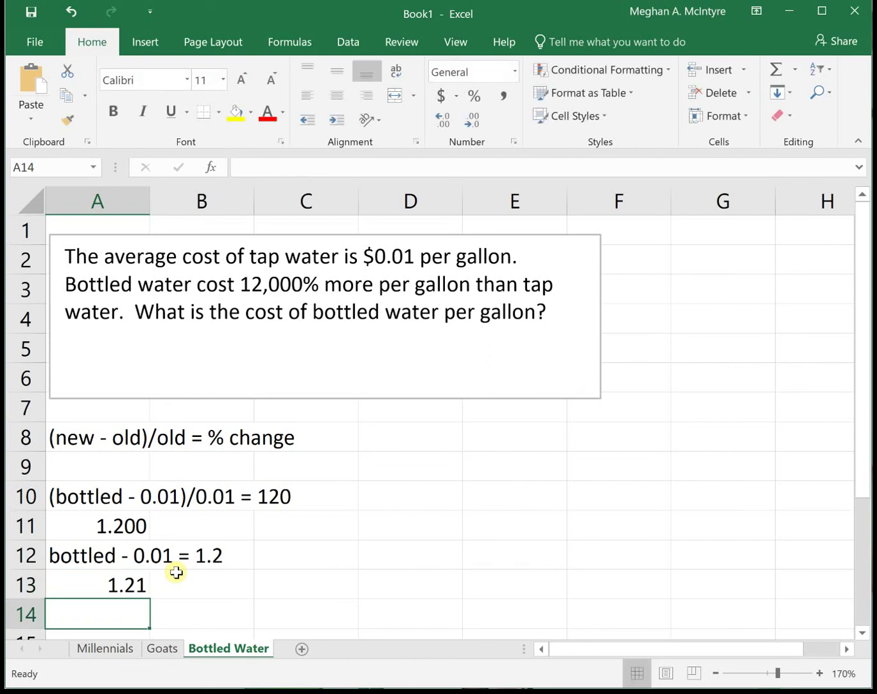
{"action": "key", "text": "Up"}
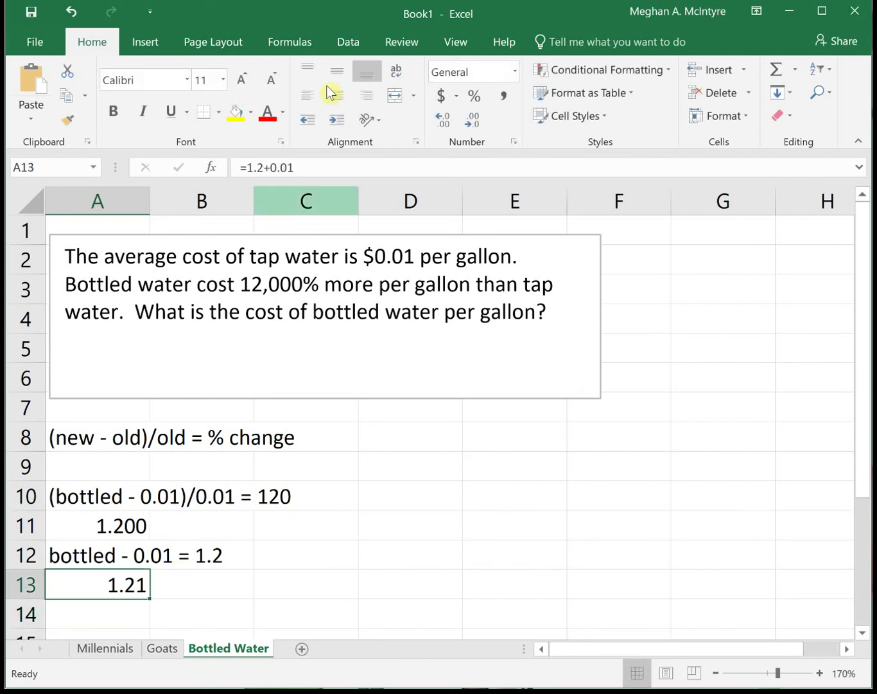
{"action": "left_click", "coordinate": [442, 97]}
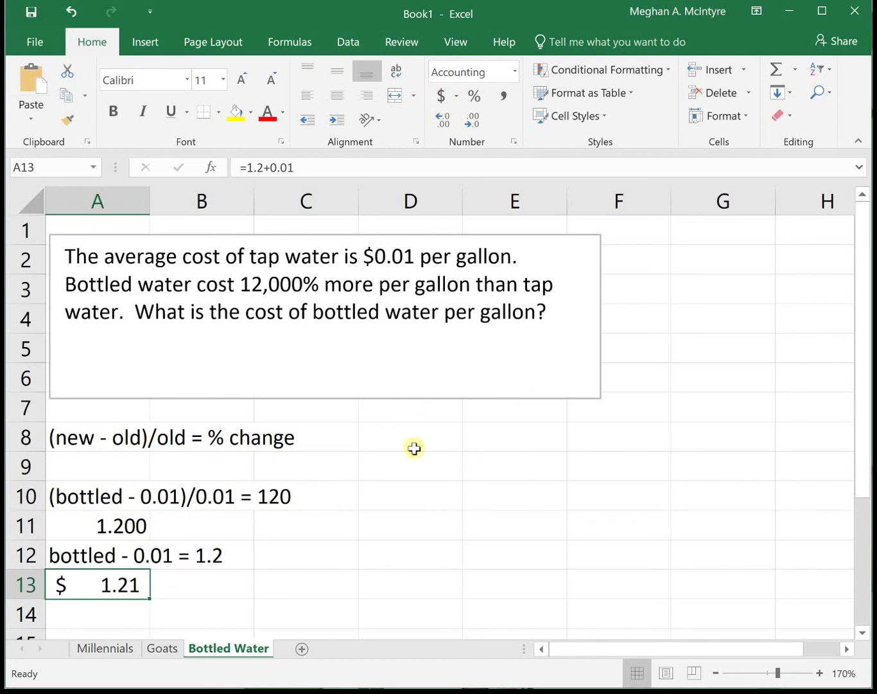